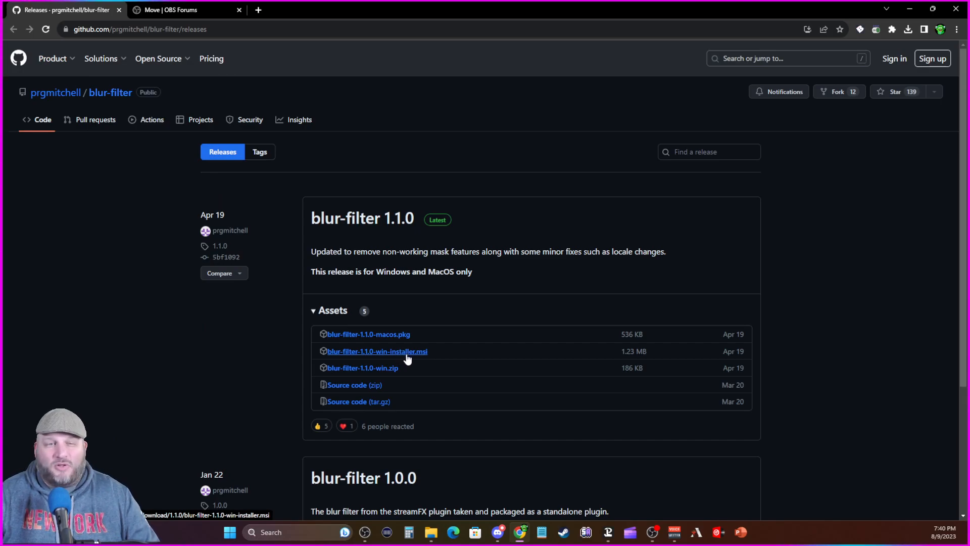
# Step: View the download files offered for the Move plugin on the OBS Forums page, then return to OBS
pyautogui.click(205, 13)
pyautogui.click(748, 184)
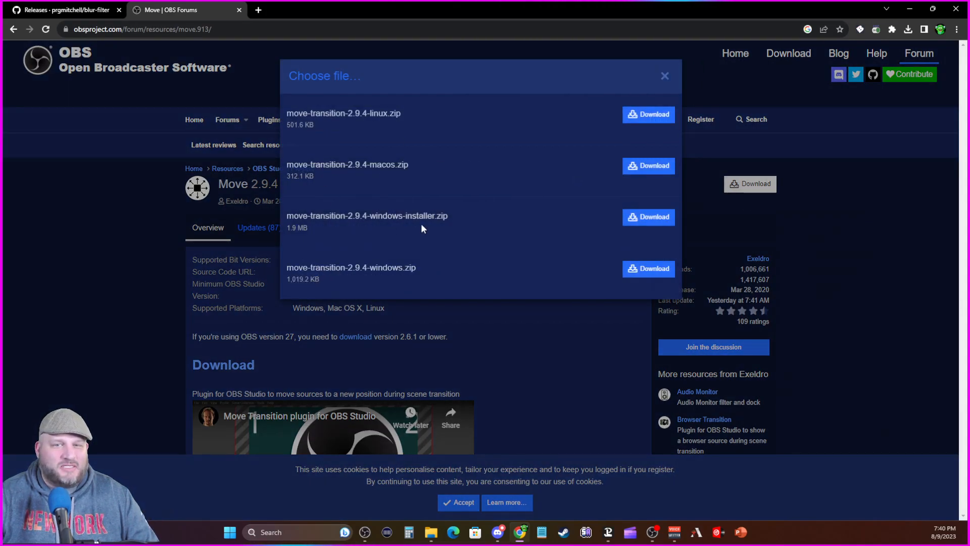
pyautogui.click(911, 11)
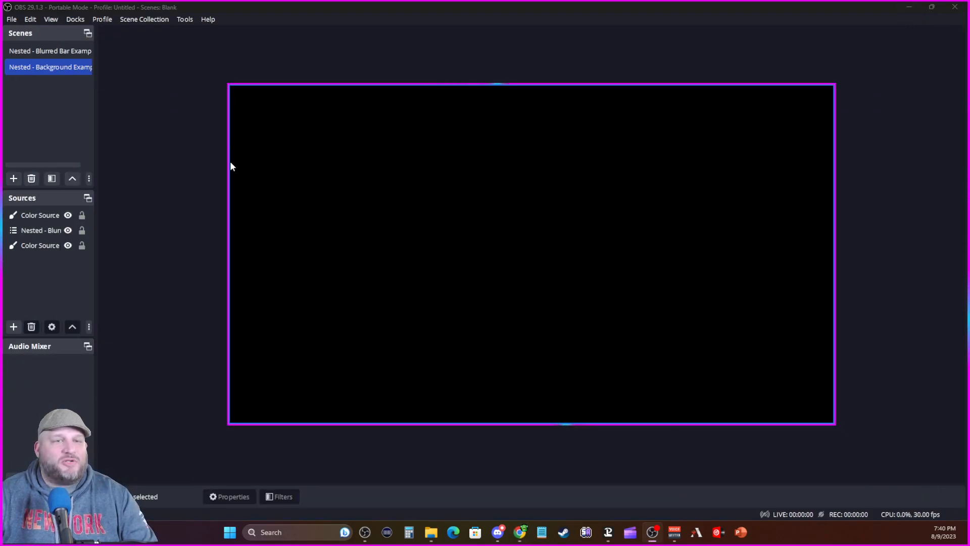
# Step: Examine the effect filters available for the Nested - Background Example scene, without adding one
pyautogui.rightClick(49, 66)
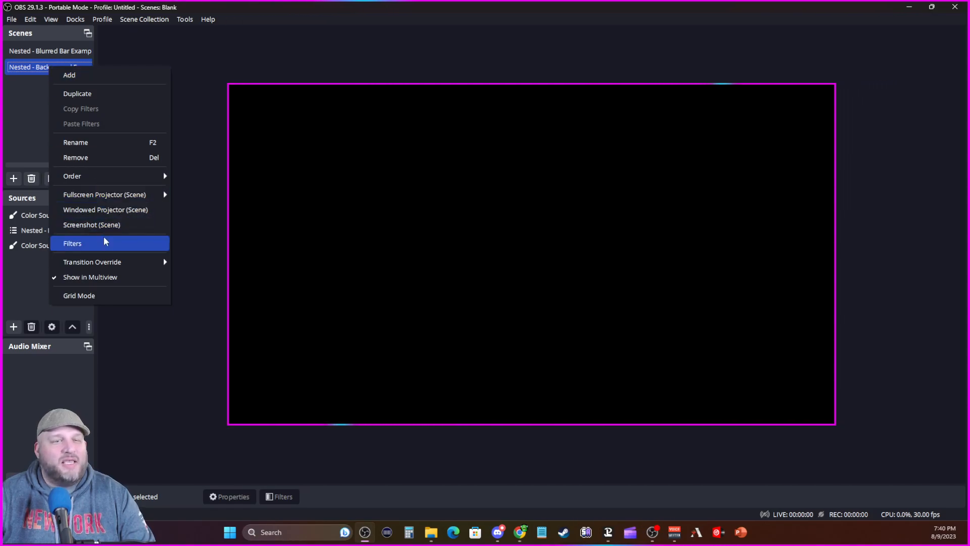
pyautogui.click(74, 243)
pyautogui.click(279, 431)
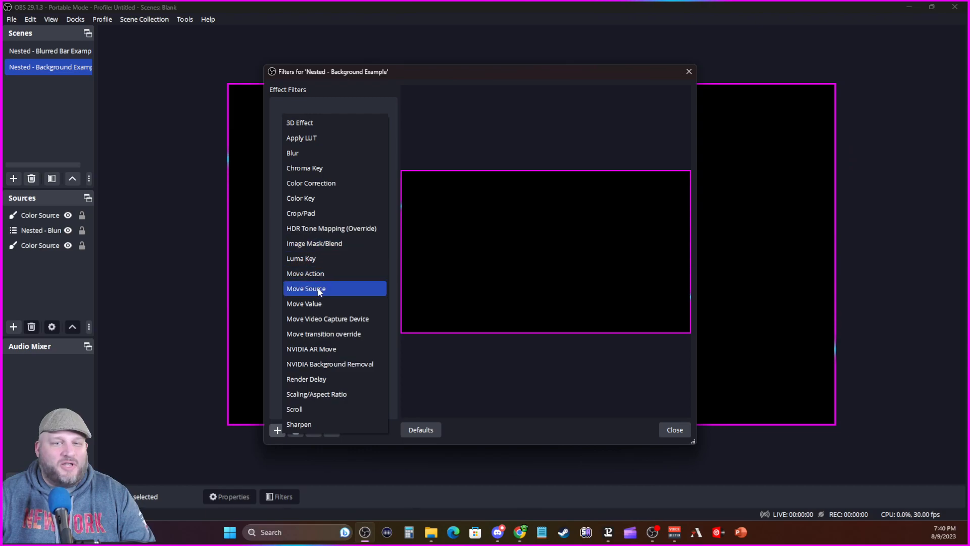
pyautogui.click(680, 432)
pyautogui.click(679, 432)
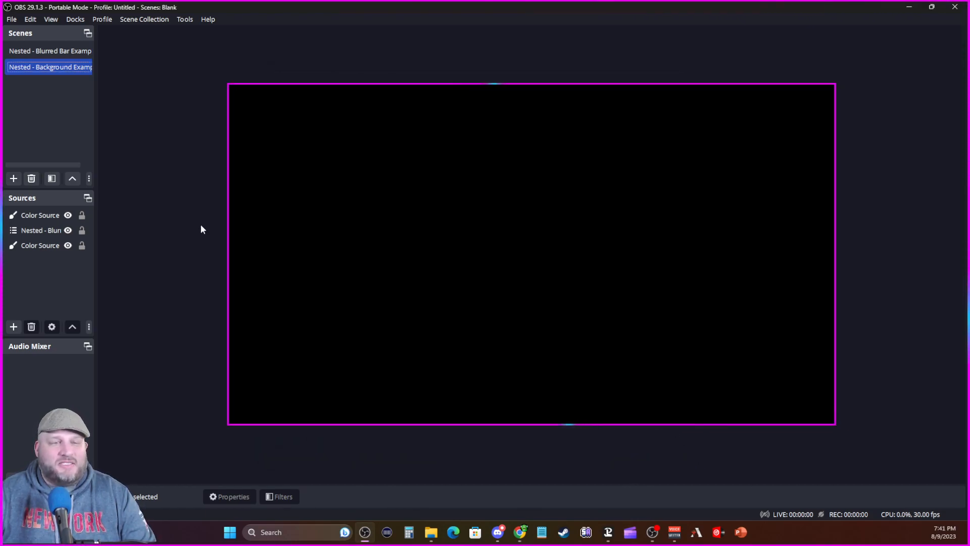
pyautogui.click(58, 50)
pyautogui.click(55, 215)
pyautogui.click(53, 67)
pyautogui.click(64, 230)
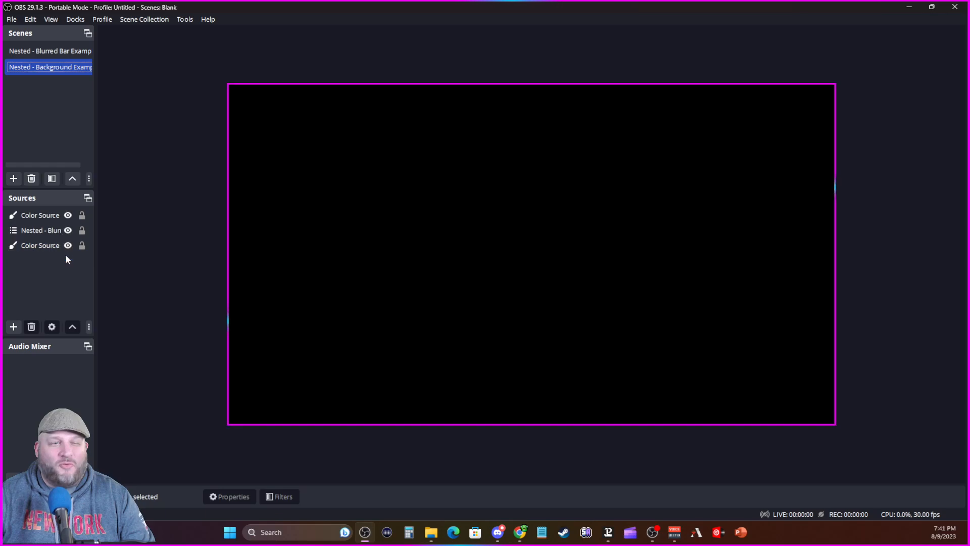
# Step: Create a new scene named "Nested - Blurred Bar"
pyautogui.click(14, 178)
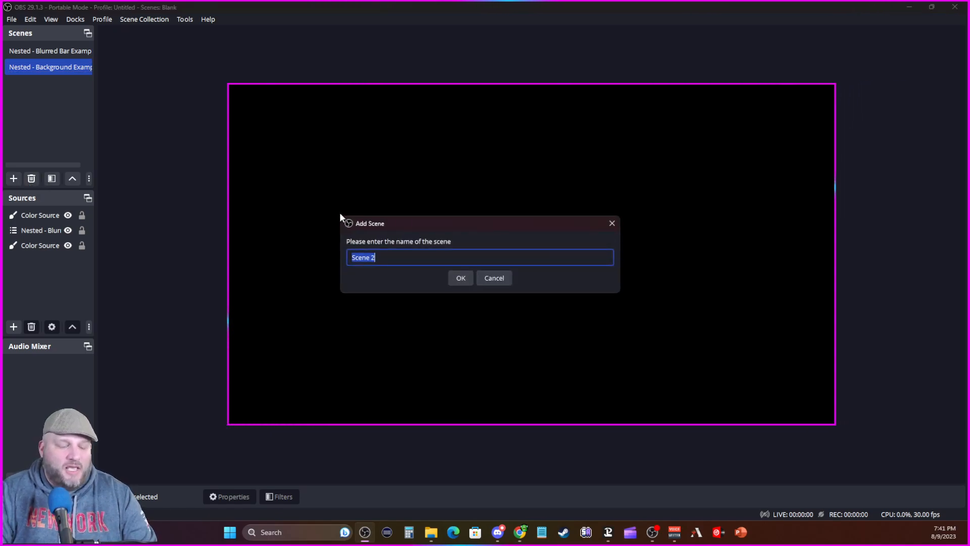
pyautogui.write('Nested - ')
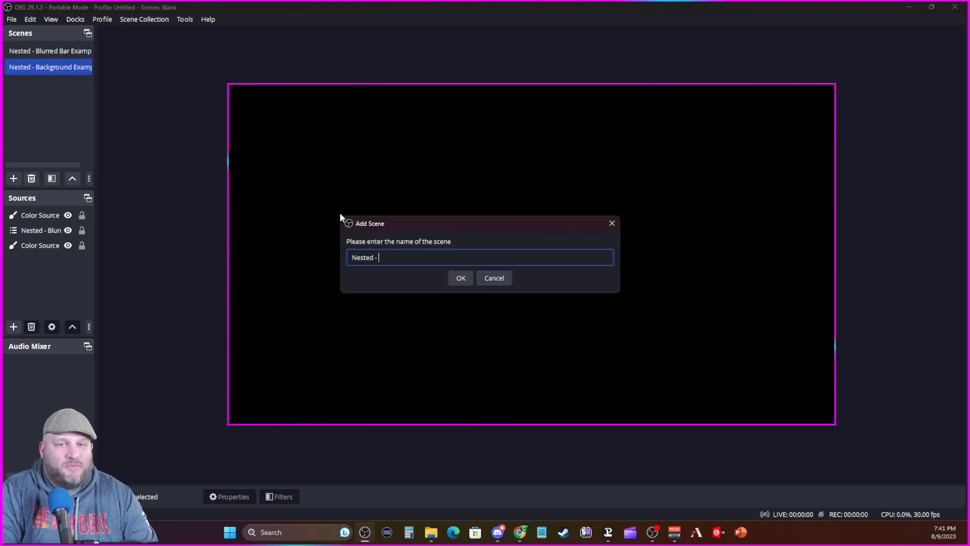
pyautogui.write('Blurred Bar')
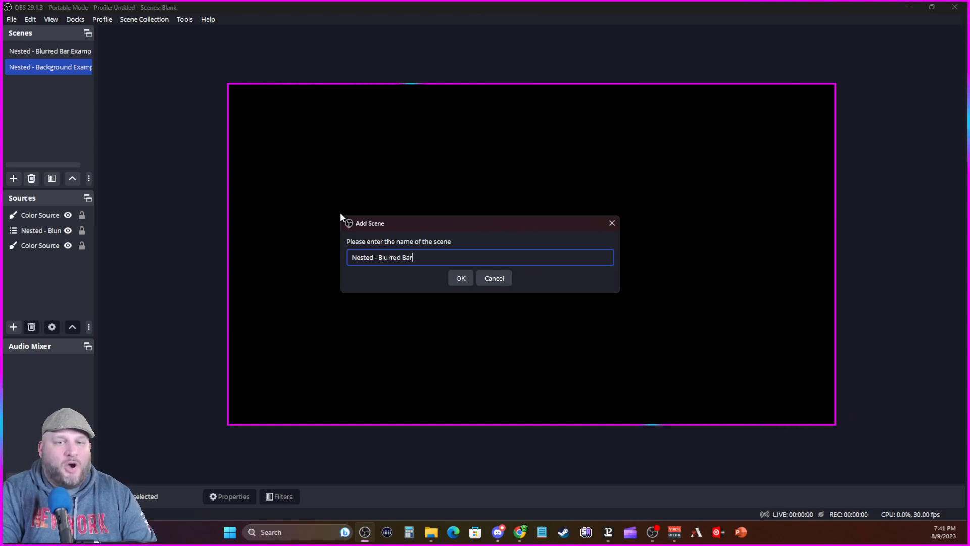
pyautogui.press('Return')
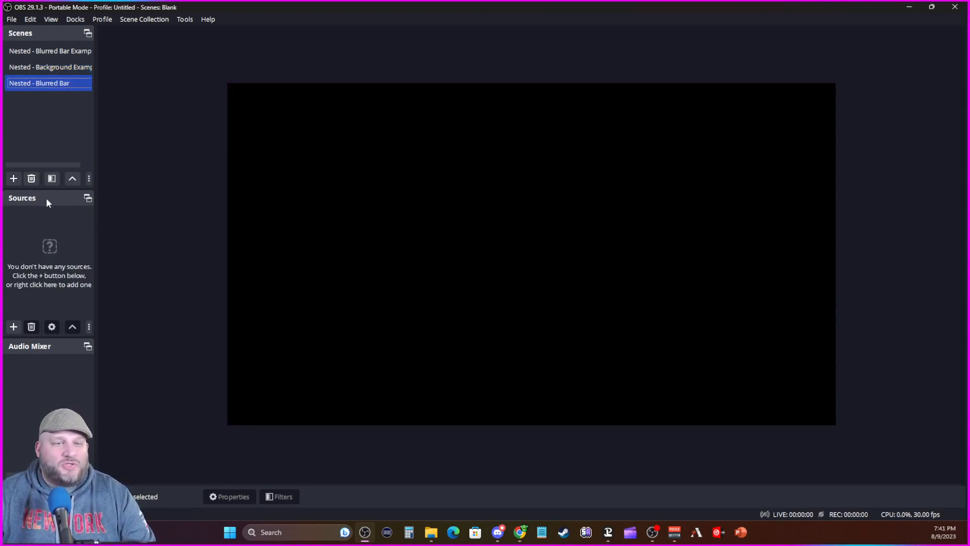
# Step: Add a new color source named "Color Source - Green" to the Nested - Blurred Bar scene
pyautogui.click(18, 329)
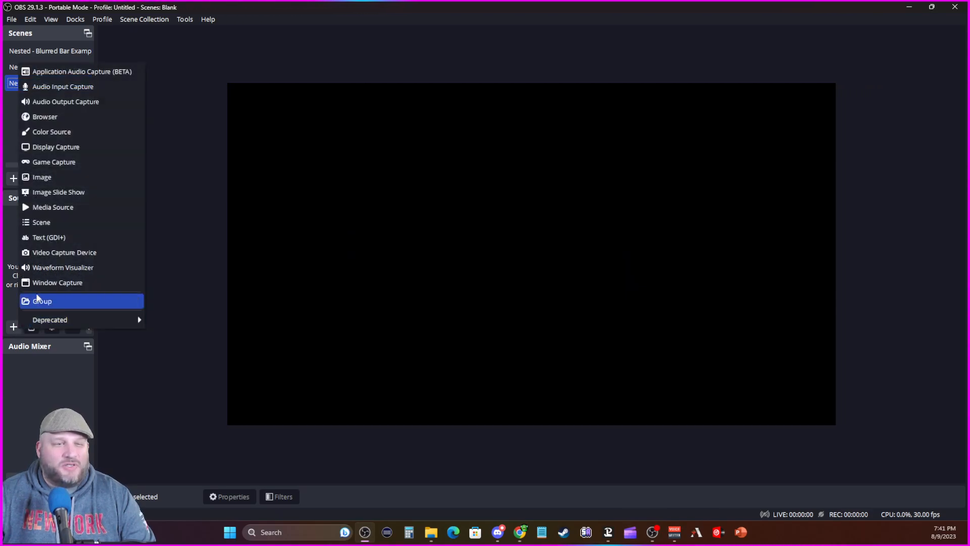
pyautogui.click(53, 133)
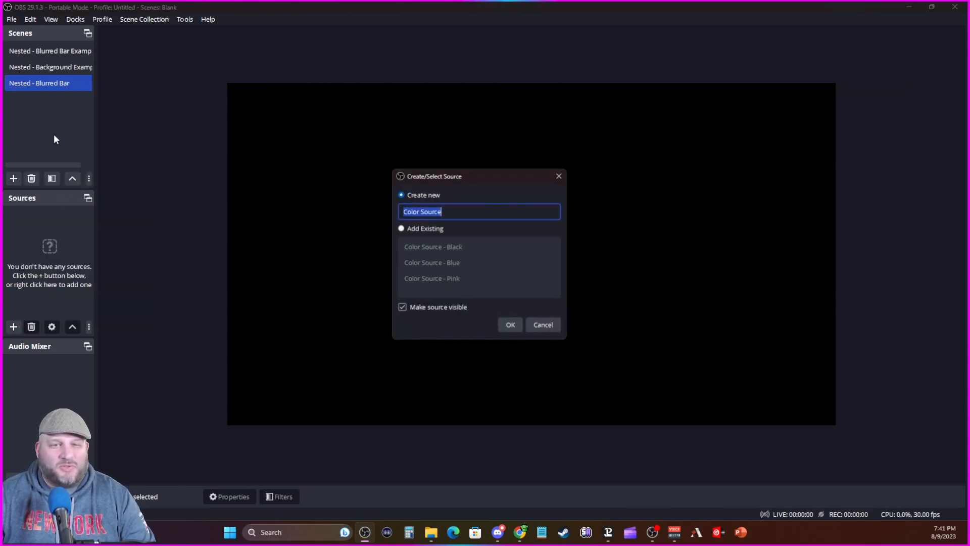
pyautogui.click(450, 211)
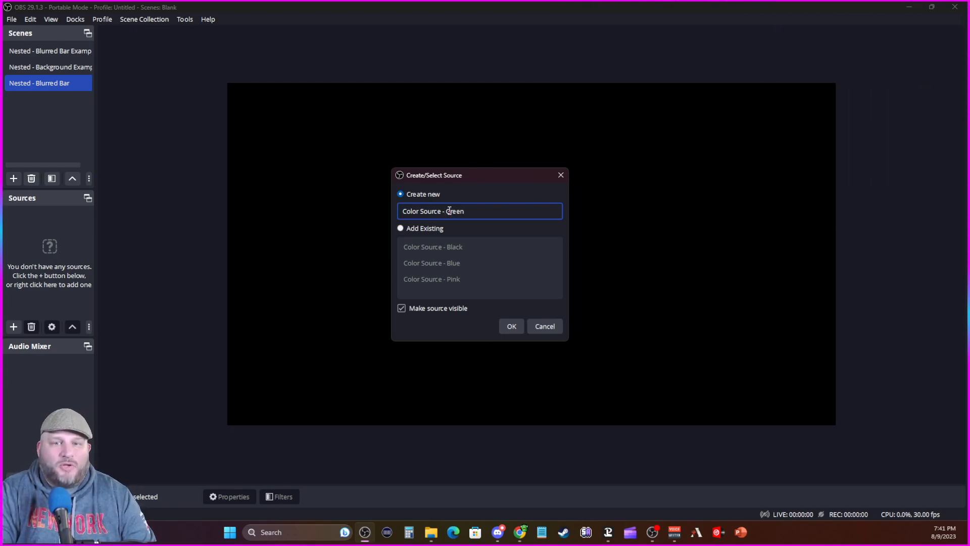
pyautogui.press('Return')
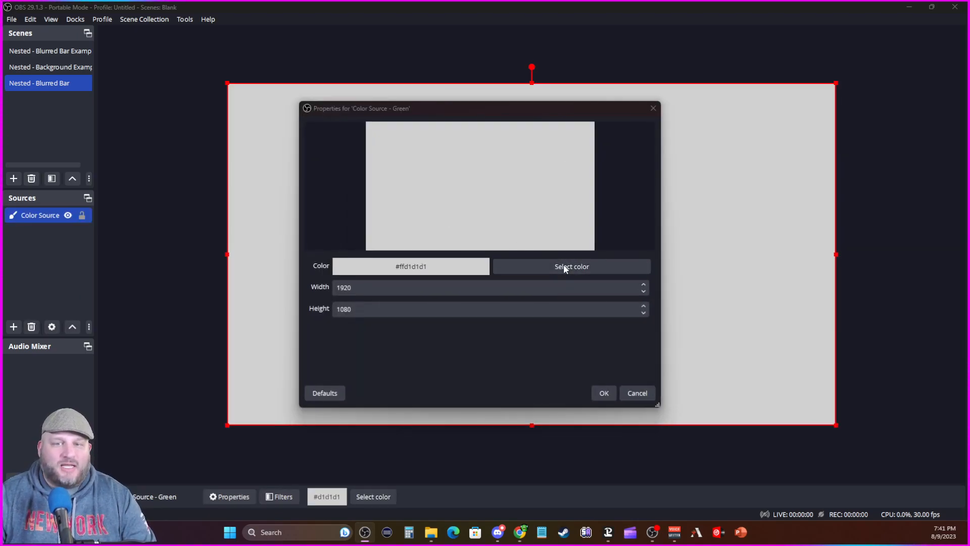
# Step: Set the color of Color Source - Green to #00ff00 and accept its properties
pyautogui.click(565, 266)
pyautogui.doubleClick(550, 352)
pyautogui.write('00ff00')
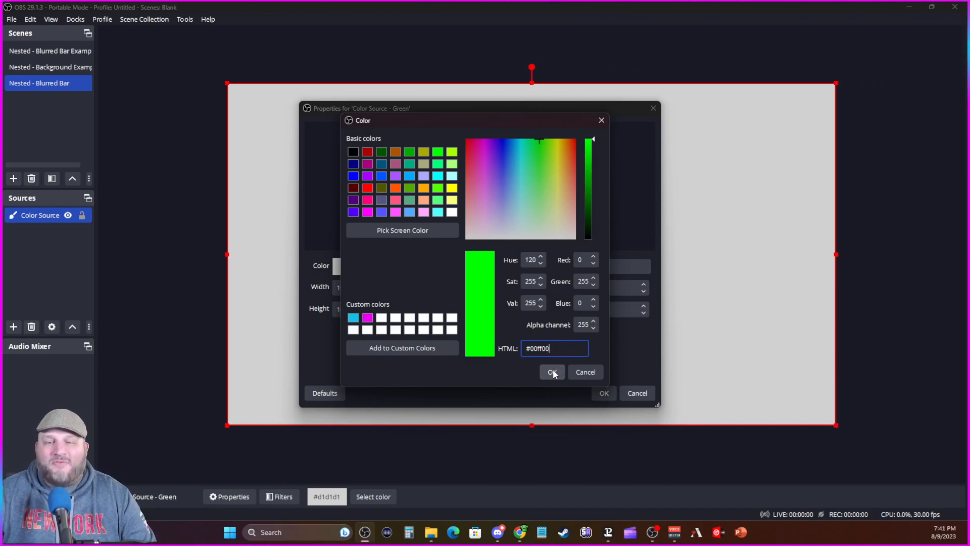
pyautogui.click(552, 371)
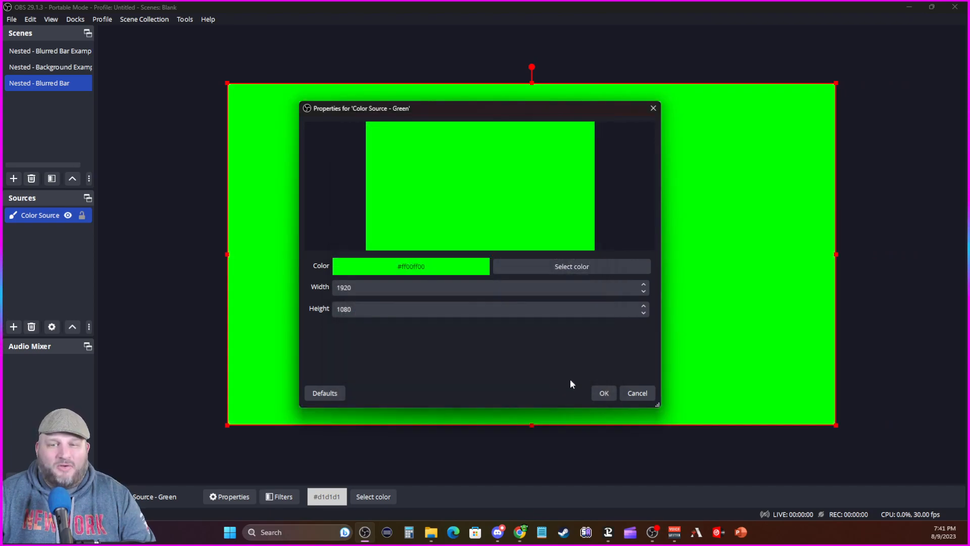
pyautogui.click(600, 393)
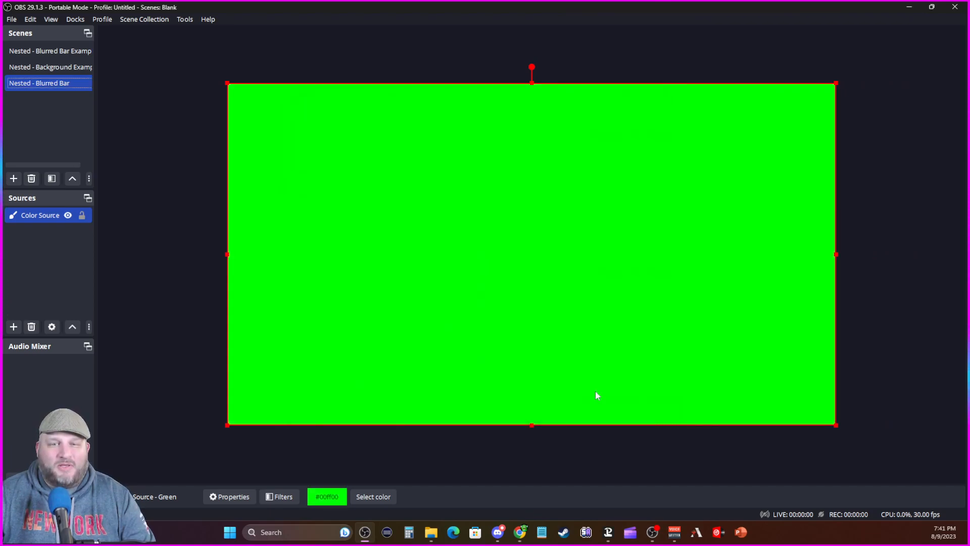
# Step: Set the green source's positional alignment to Center in its transform and realign the source to fill the canvas
pyautogui.rightClick(491, 232)
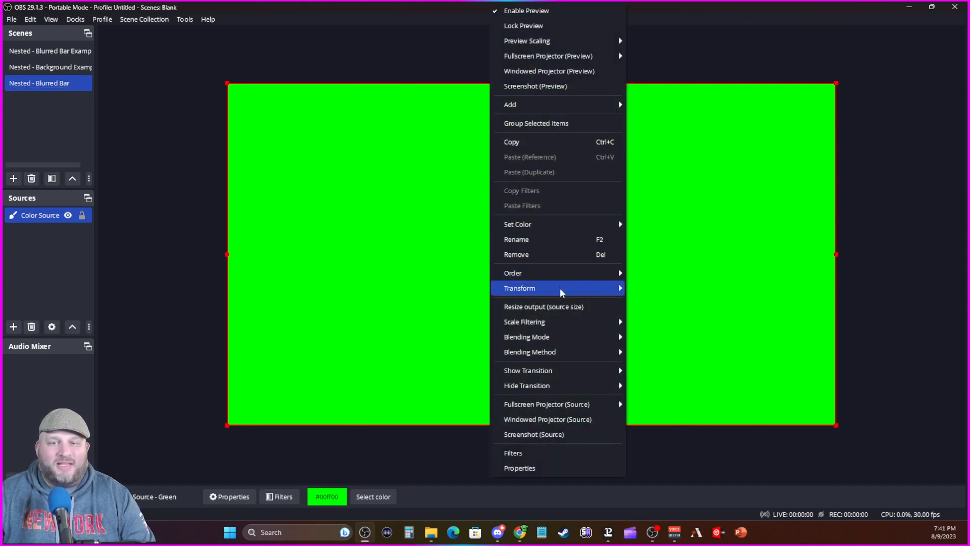
pyautogui.moveTo(560, 287)
pyautogui.click(663, 292)
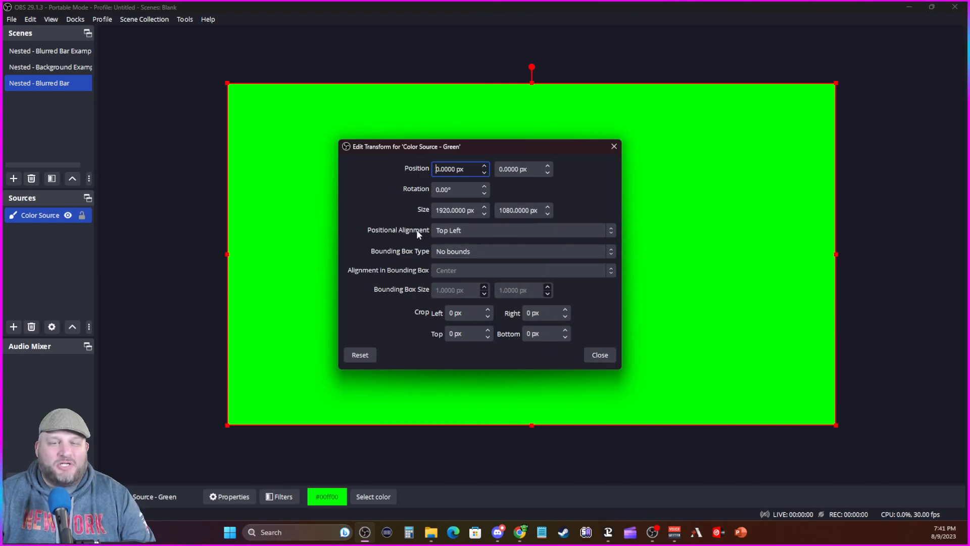
pyautogui.click(452, 231)
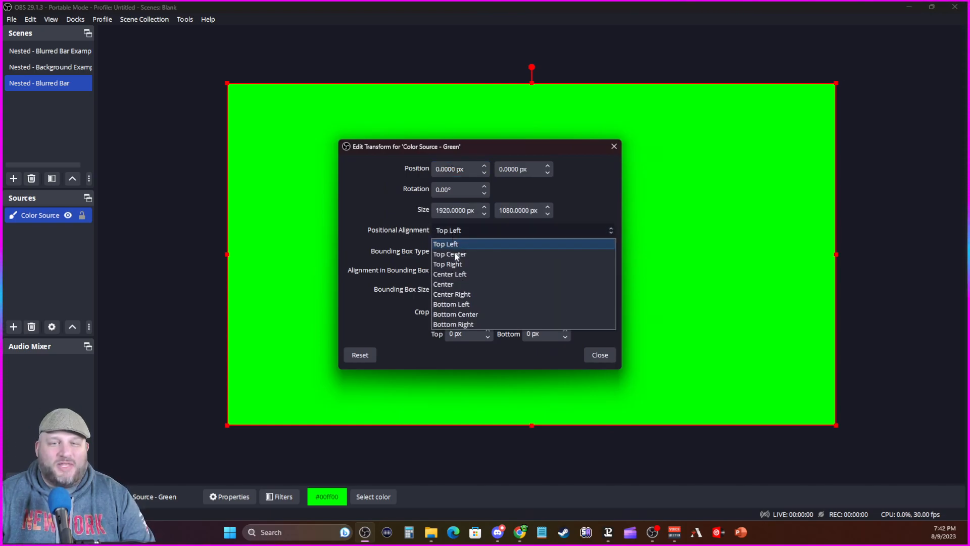
pyautogui.click(458, 283)
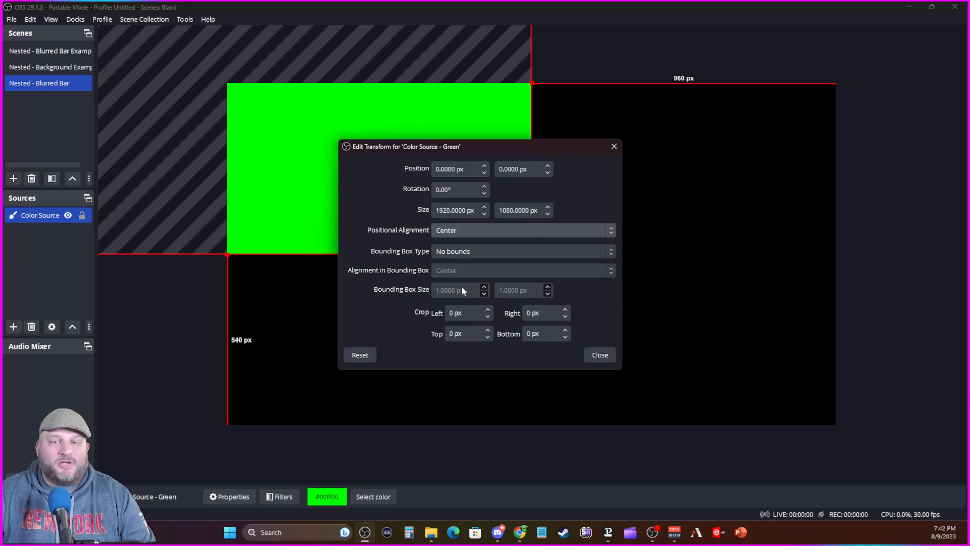
pyautogui.click(599, 355)
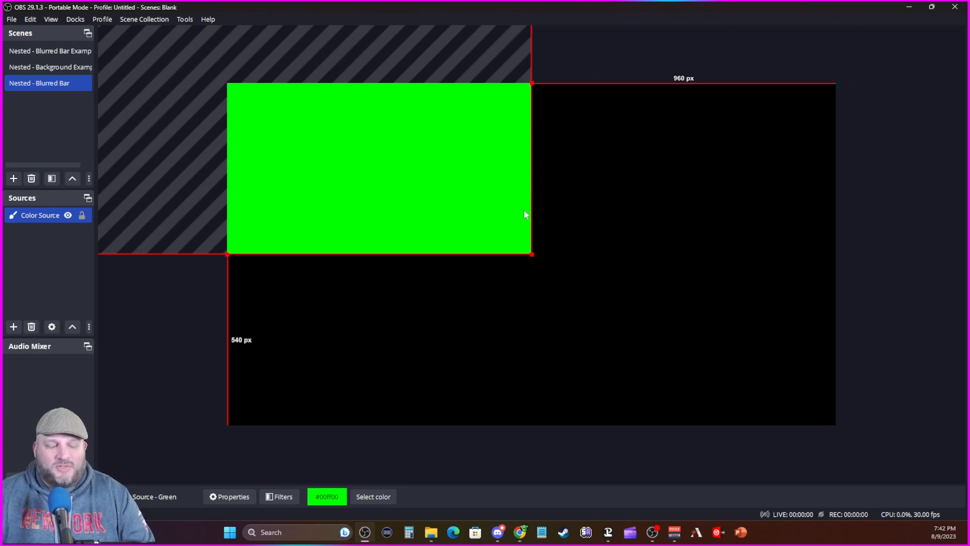
pyautogui.hotkey('ctrl', 'r')
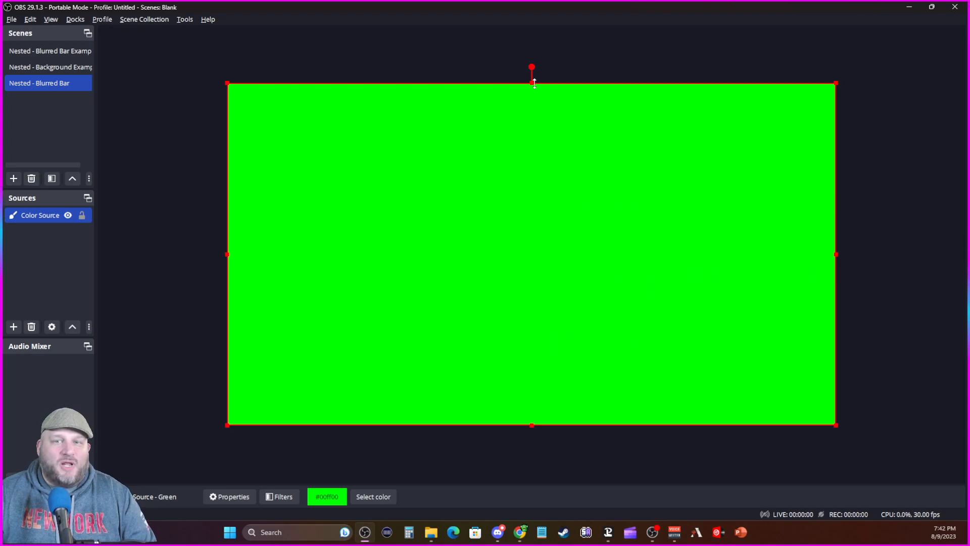
# Step: Squash the green source into a thin bar extending past both canvas sides, centered about 511 px from the canvas's top and bottom edges
pyautogui.moveTo(532, 82); pyautogui.dragTo(526, 417)
pyautogui.moveTo(227, 250); pyautogui.dragTo(101, 190)
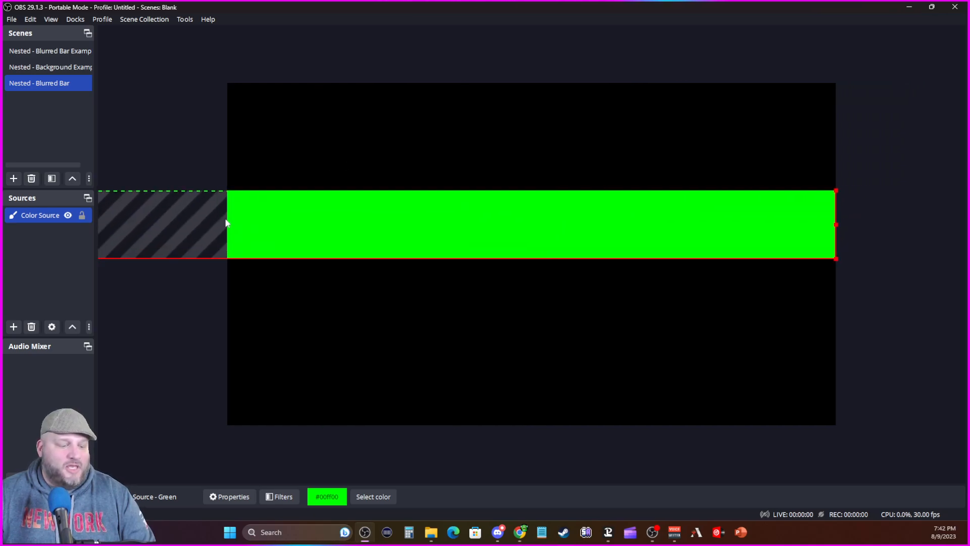
pyautogui.hotkey('ctrl', 'd')
pyautogui.moveTo(534, 221); pyautogui.dragTo(534, 269)
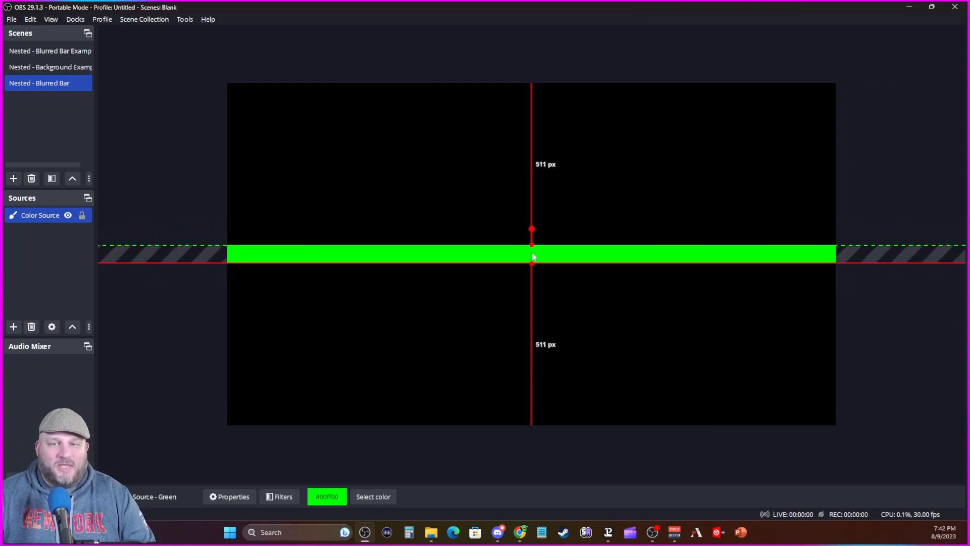
pyautogui.click(211, 199)
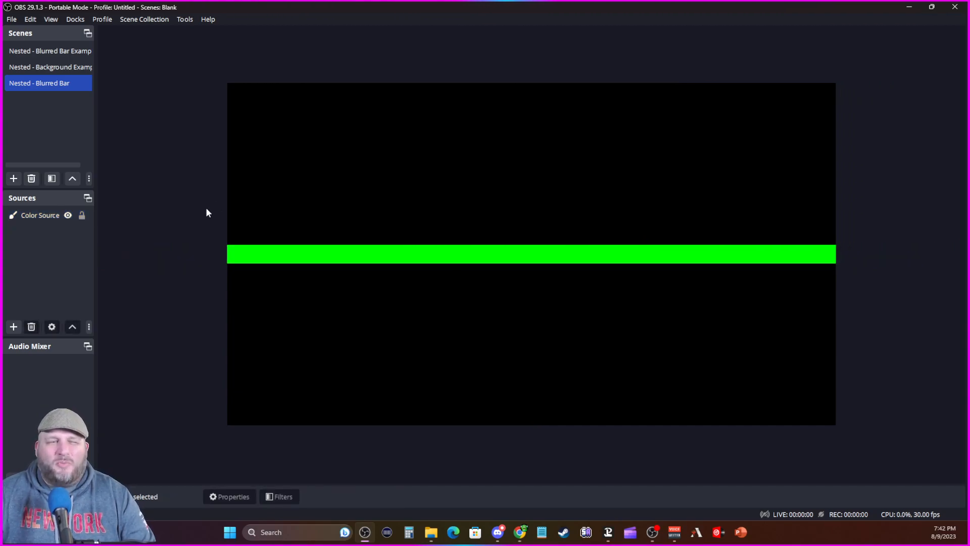
# Step: Add a Blur filter to the Nested - Blurred Bar scene with its size set to 32
pyautogui.rightClick(44, 86)
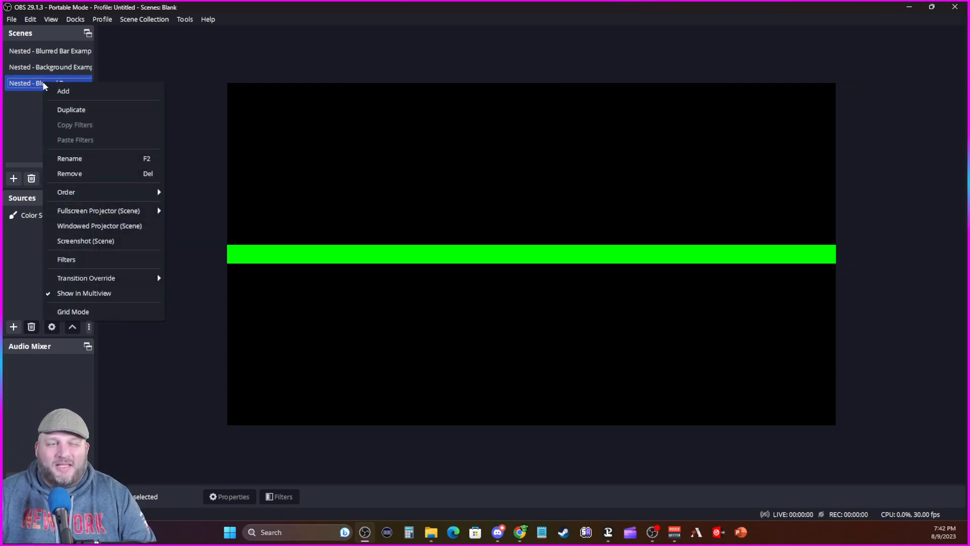
pyautogui.click(90, 257)
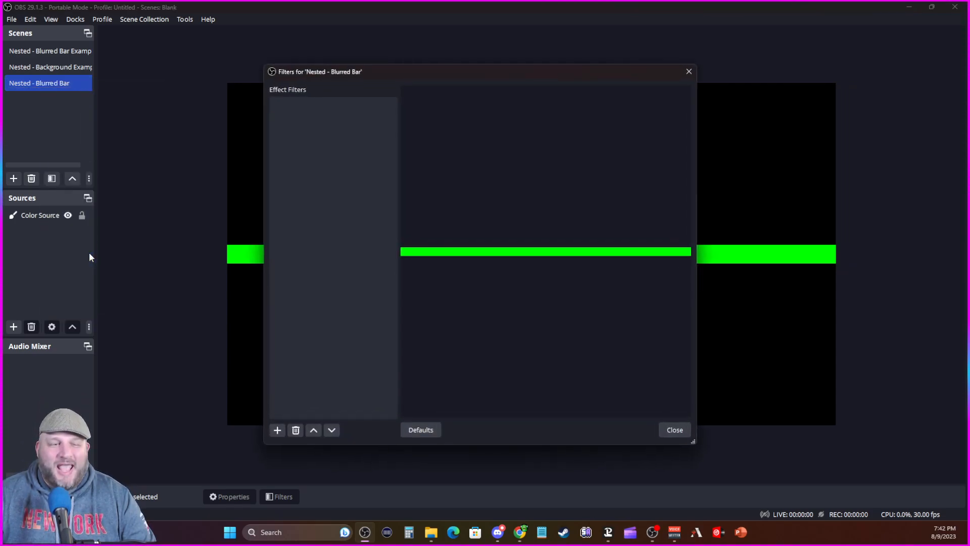
pyautogui.click(277, 430)
pyautogui.click(292, 152)
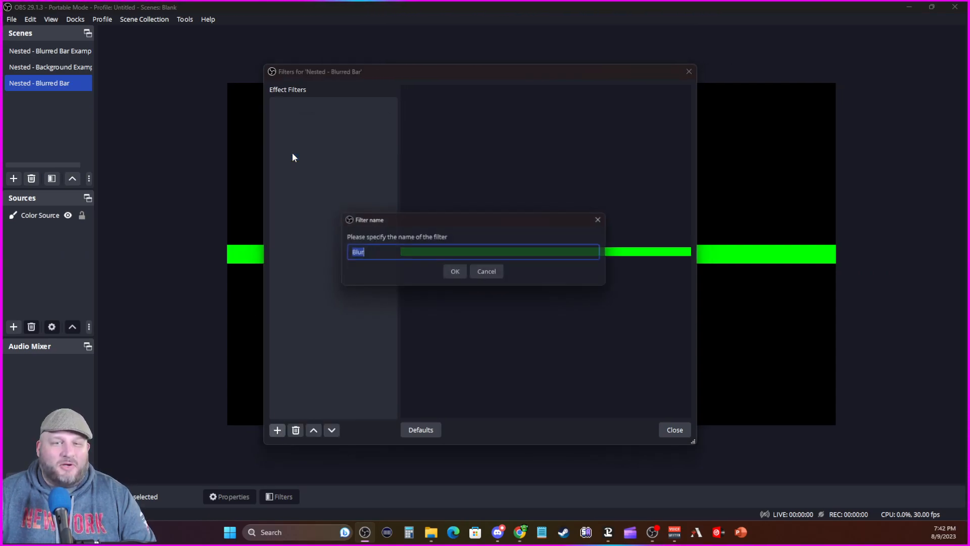
pyautogui.click(450, 274)
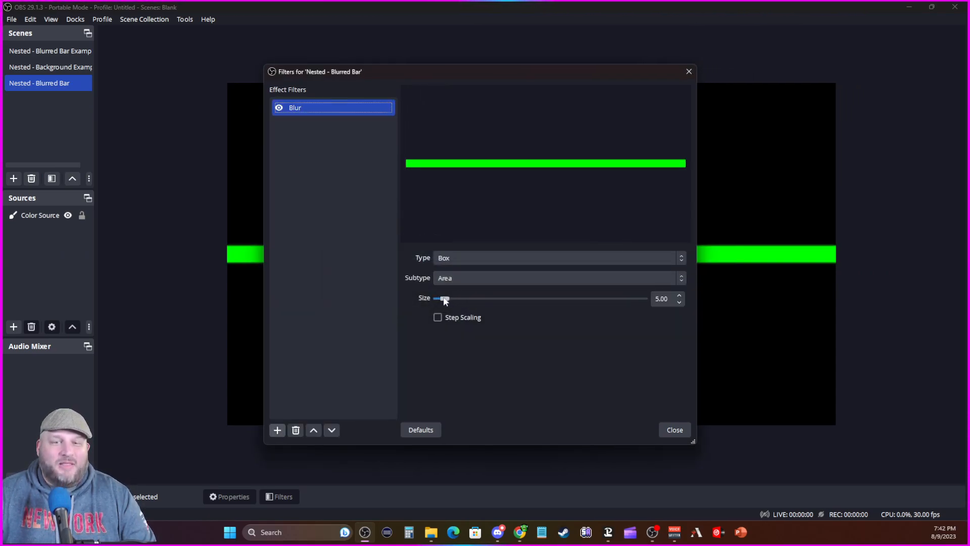
pyautogui.moveTo(446, 300); pyautogui.dragTo(489, 298)
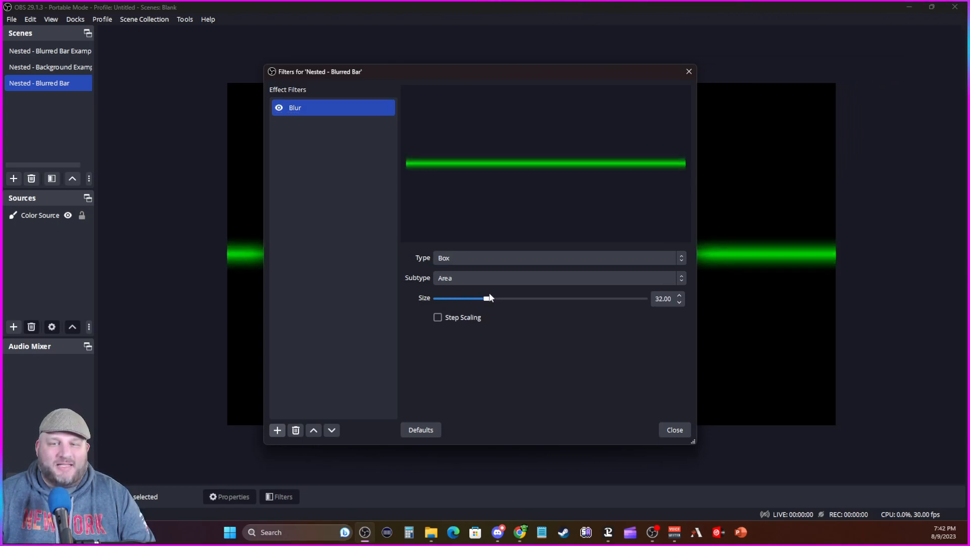
pyautogui.click(677, 431)
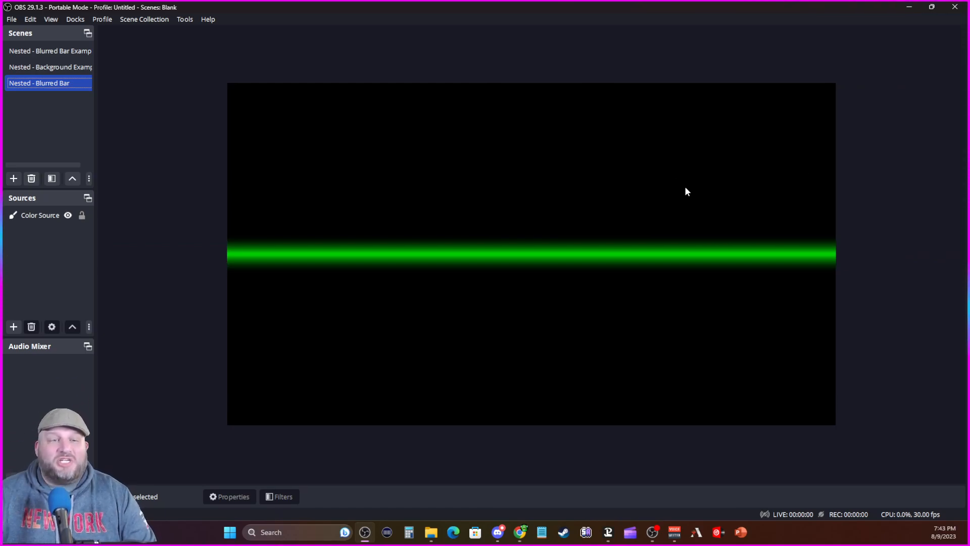
# Step: Add a Move Source filter named Move Source - action 1 to the Nested - Blurred Bar scene
pyautogui.rightClick(43, 88)
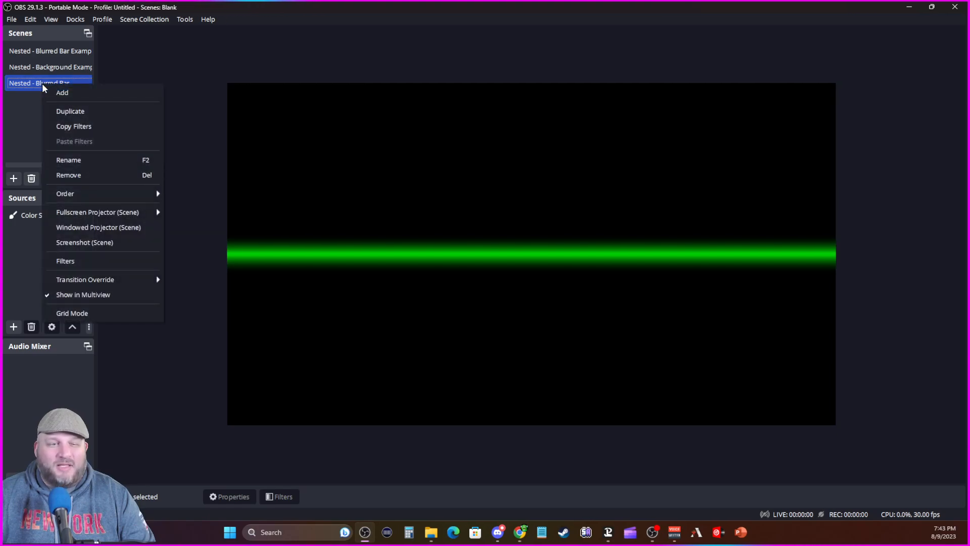
pyautogui.click(98, 263)
pyautogui.click(278, 430)
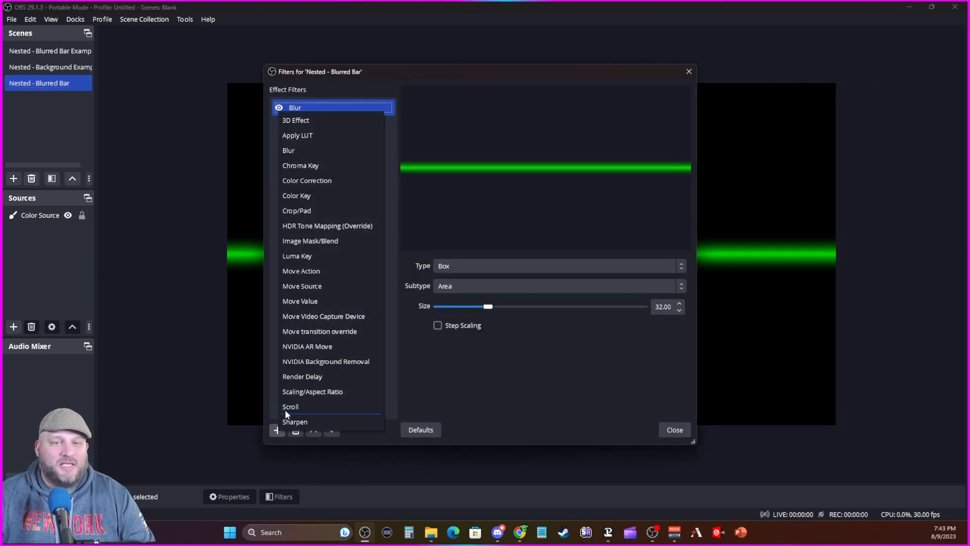
pyautogui.click(305, 286)
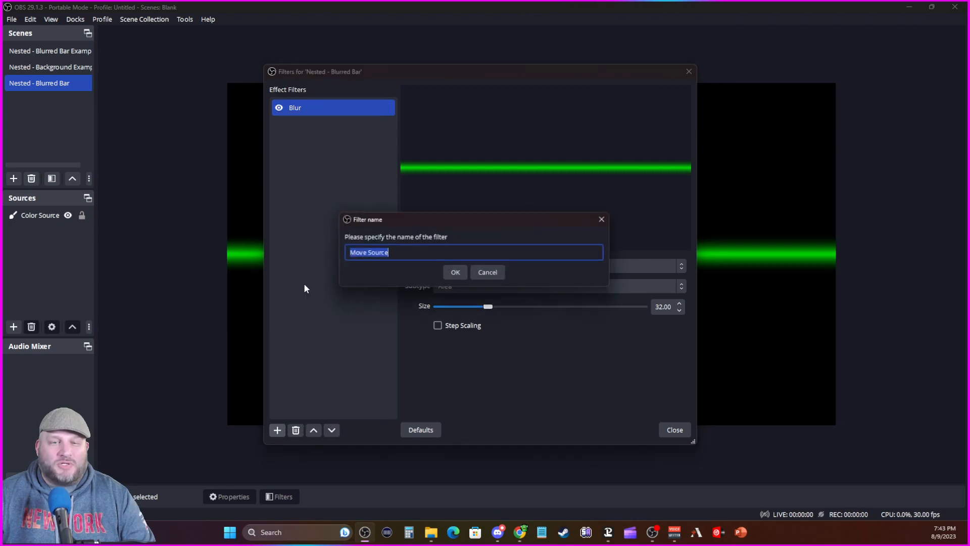
pyautogui.click(398, 252)
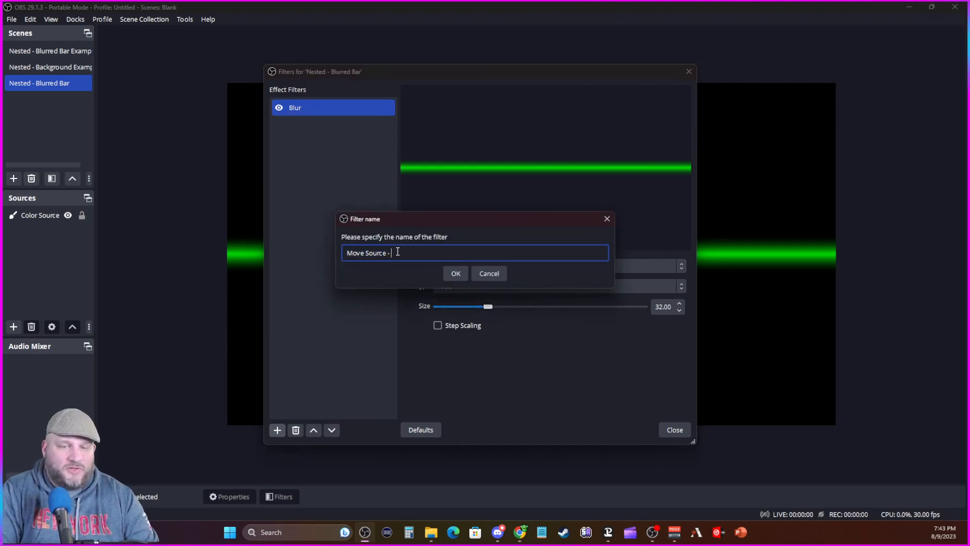
pyautogui.write('- ar')
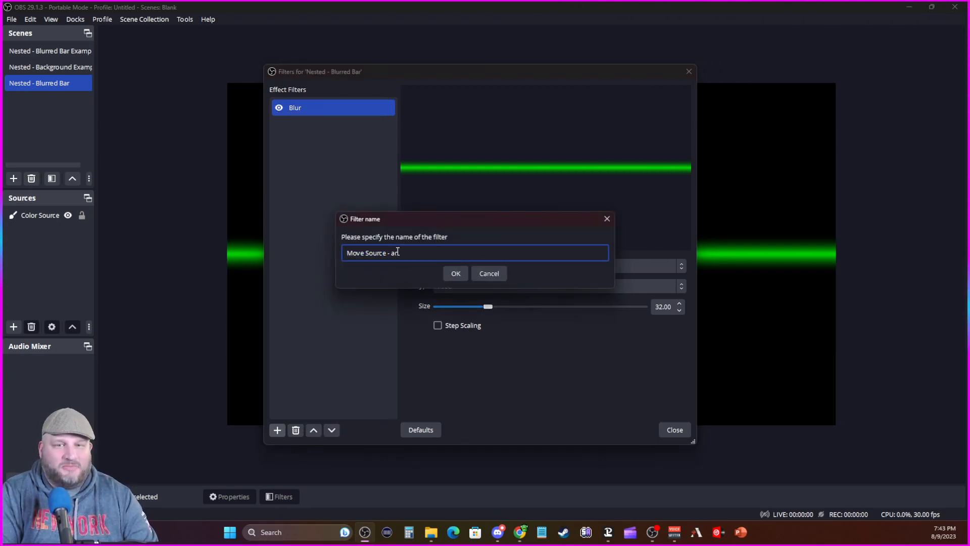
pyautogui.write('ro')
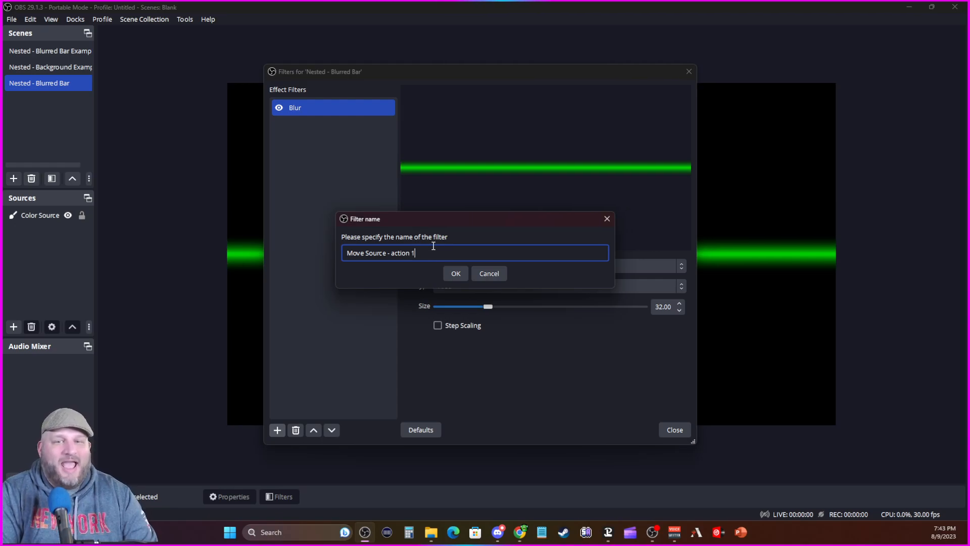
pyautogui.write('on 1')
pyautogui.click(455, 273)
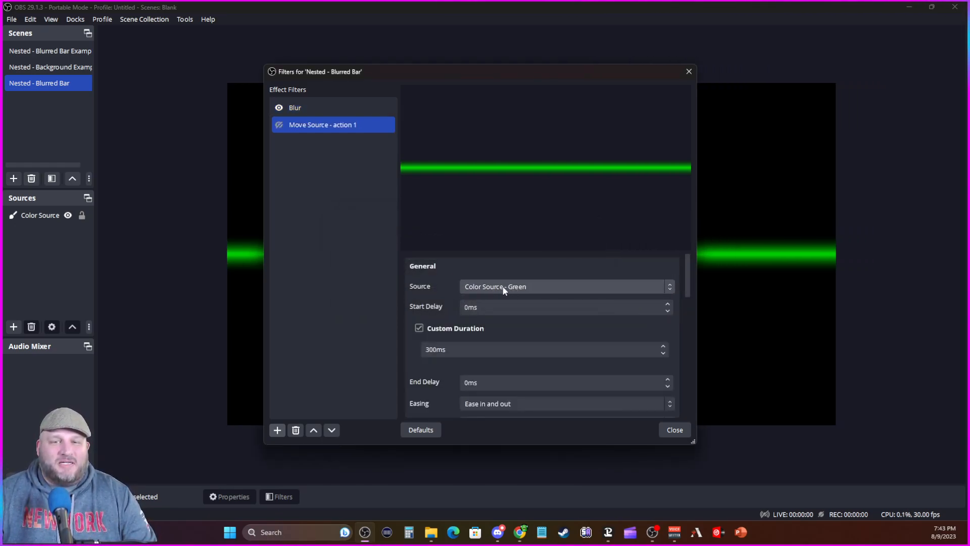
# Step: Give Move Source - action 1 a 10 ms custom duration, No easing and the Quadratic easing function, and capture the source's current transform
pyautogui.doubleClick(442, 348)
pyautogui.write('10')
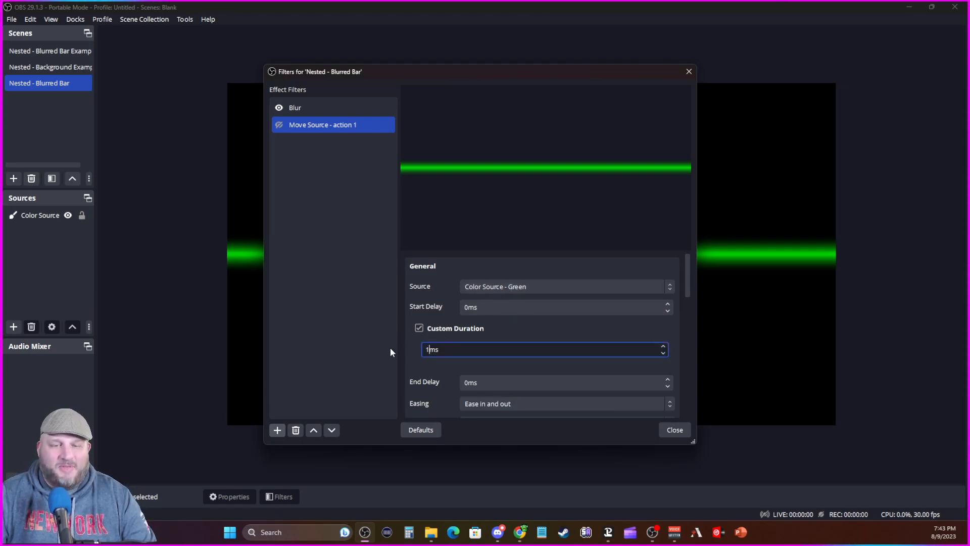
pyautogui.scroll(-4, 432, 365)
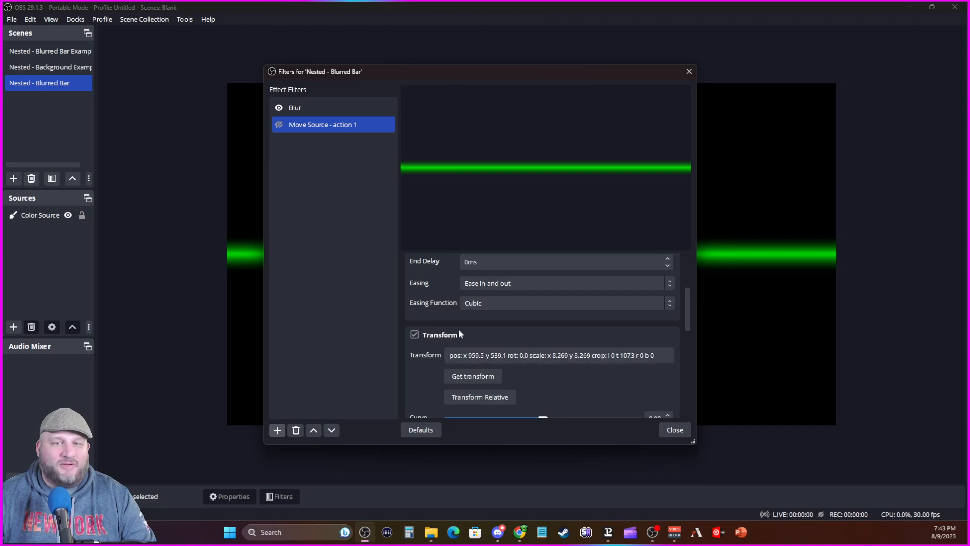
pyautogui.click(492, 284)
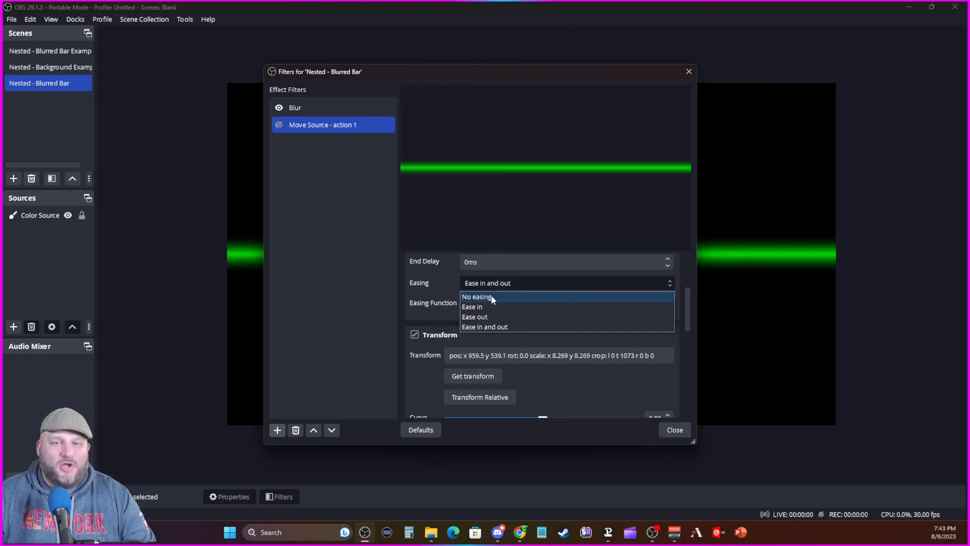
pyautogui.click(492, 297)
pyautogui.click(474, 303)
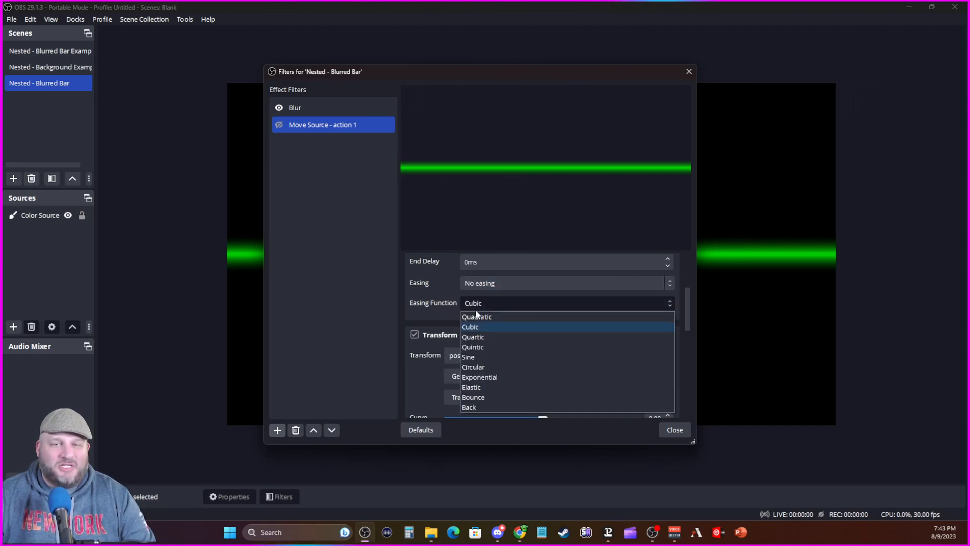
pyautogui.click(478, 319)
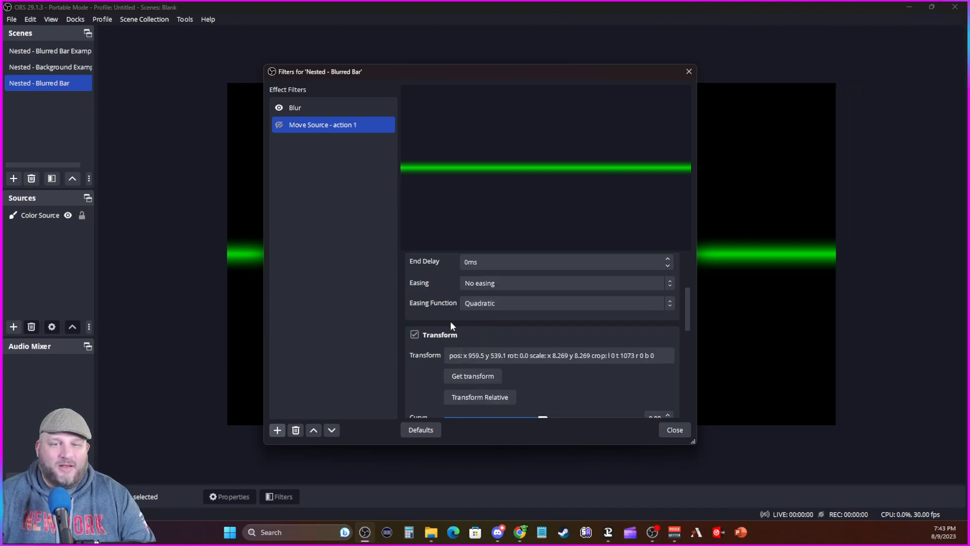
pyautogui.click(475, 377)
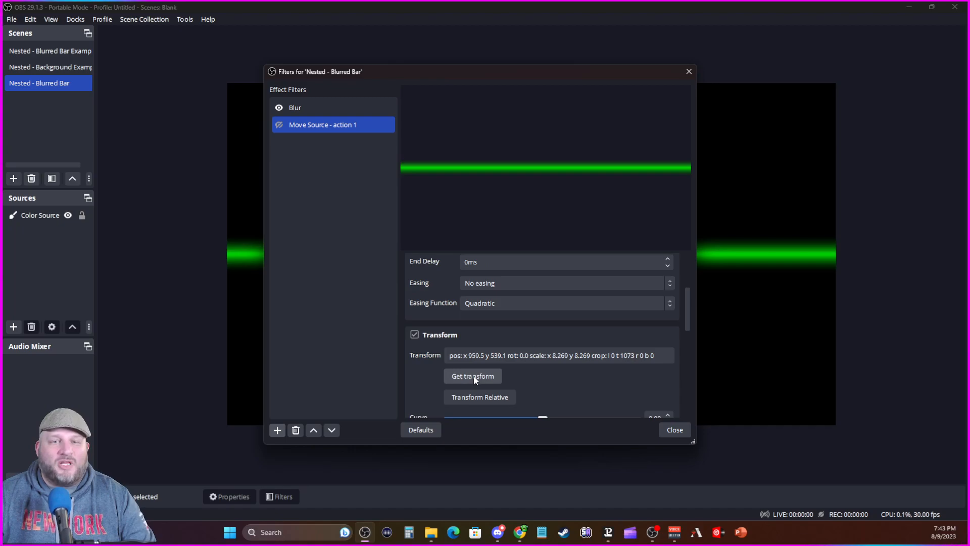
# Step: Duplicate the Move Source - action 1 filter as Move Source - action 2
pyautogui.rightClick(329, 126)
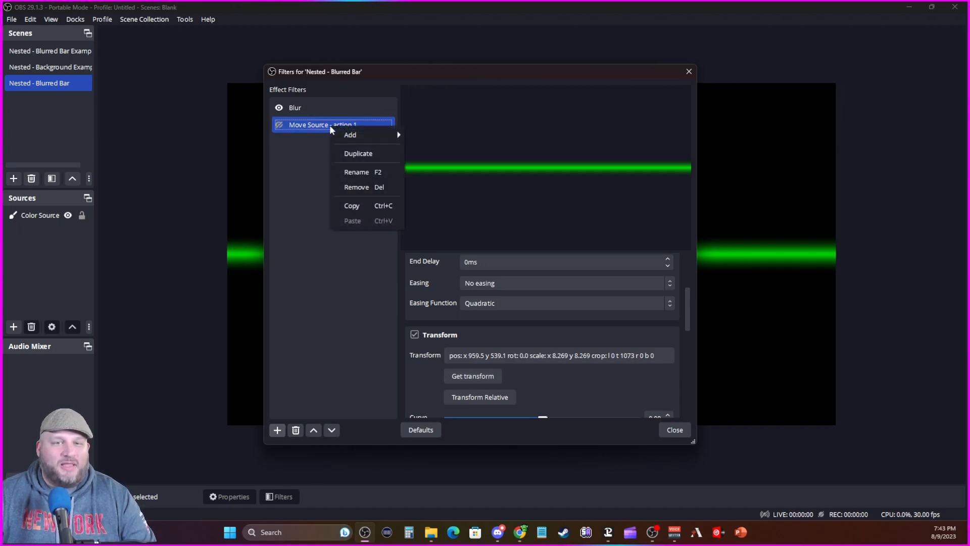
pyautogui.click(354, 153)
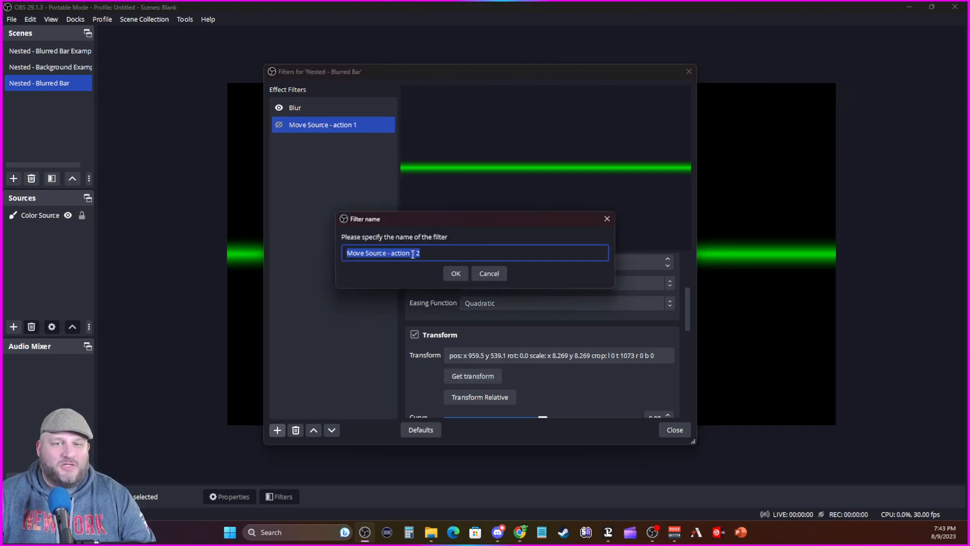
pyautogui.click(413, 254)
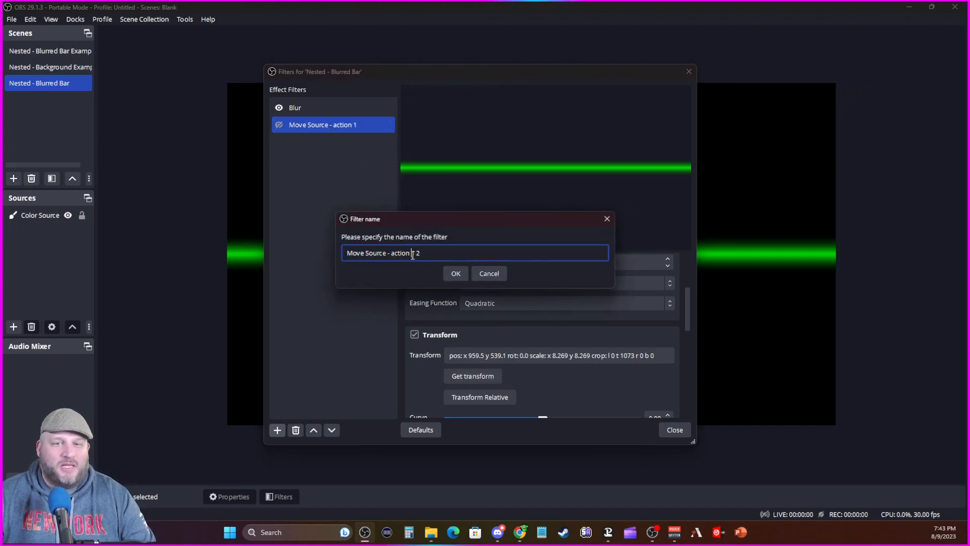
pyautogui.click(455, 273)
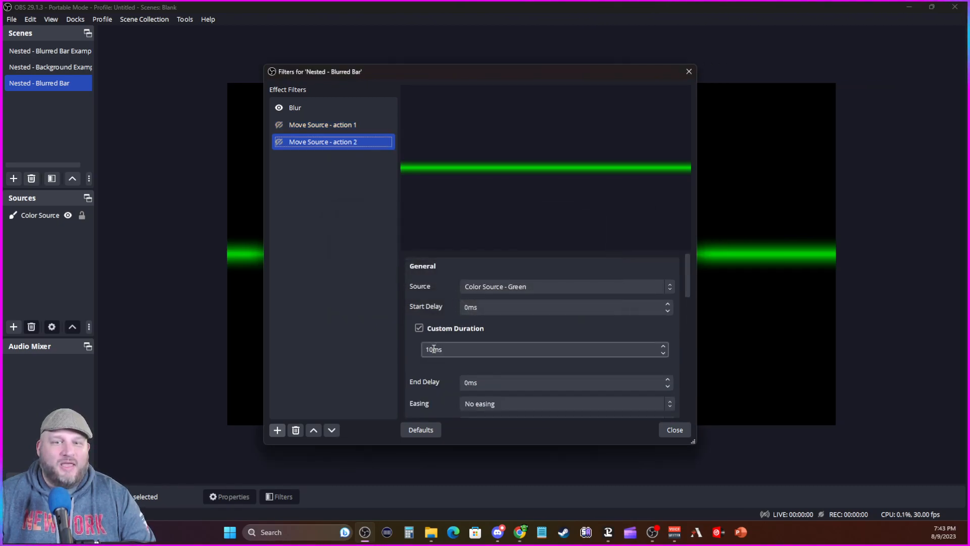
# Step: Set the custom duration of Move Source - action 2 to 24000 ms and the rotation in its transform to 360.0
pyautogui.moveTo(433, 349); pyautogui.dragTo(418, 346)
pyautogui.write('24')
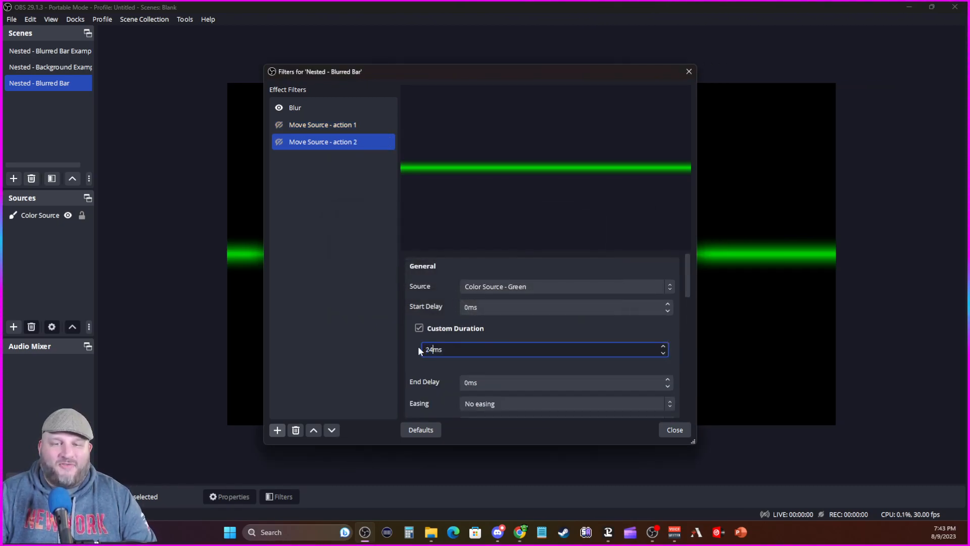
pyautogui.write('000')
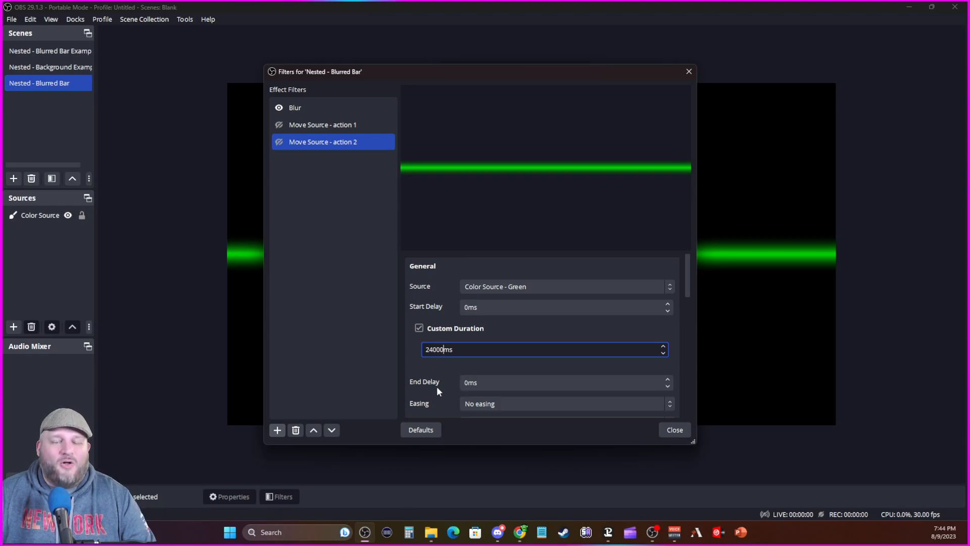
pyautogui.scroll(-1, 439, 399)
pyautogui.scroll(-3, 438, 400)
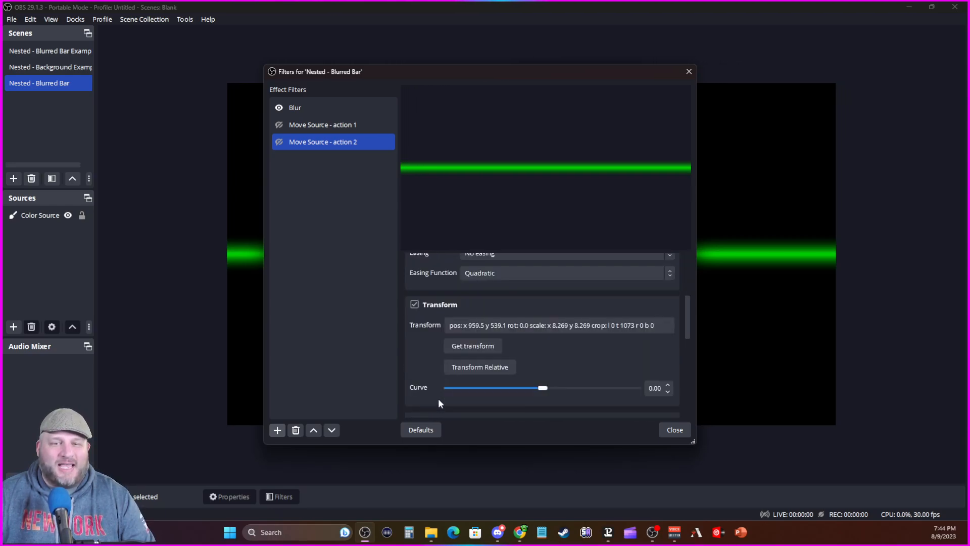
pyautogui.click(520, 326)
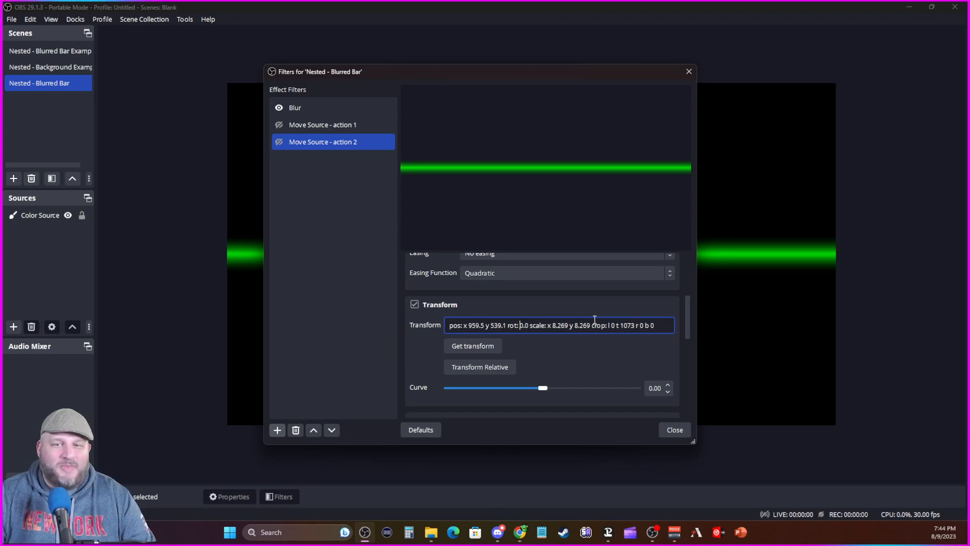
pyautogui.write('36')
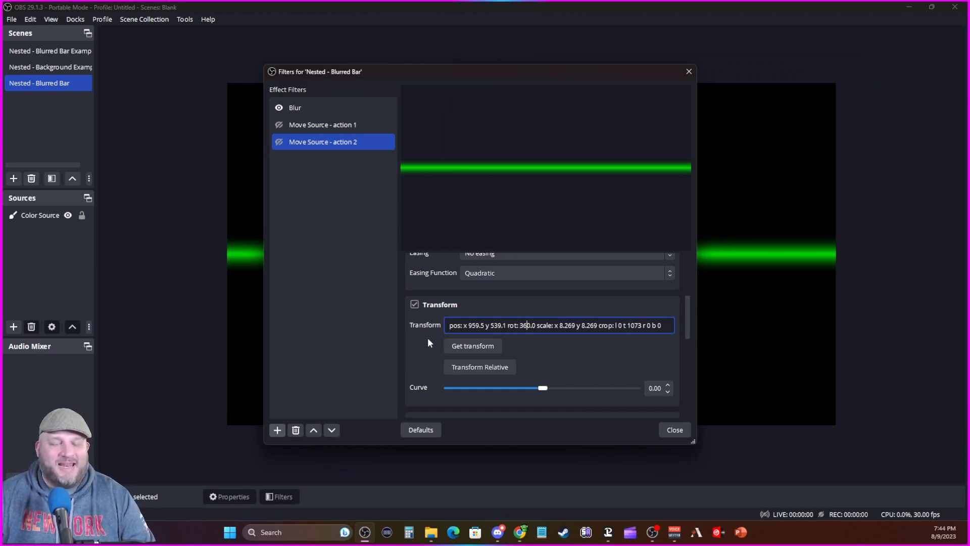
# Step: Set the next move of Move Source - action 2 to Move Source - action 1
pyautogui.scroll(-8, 409, 339)
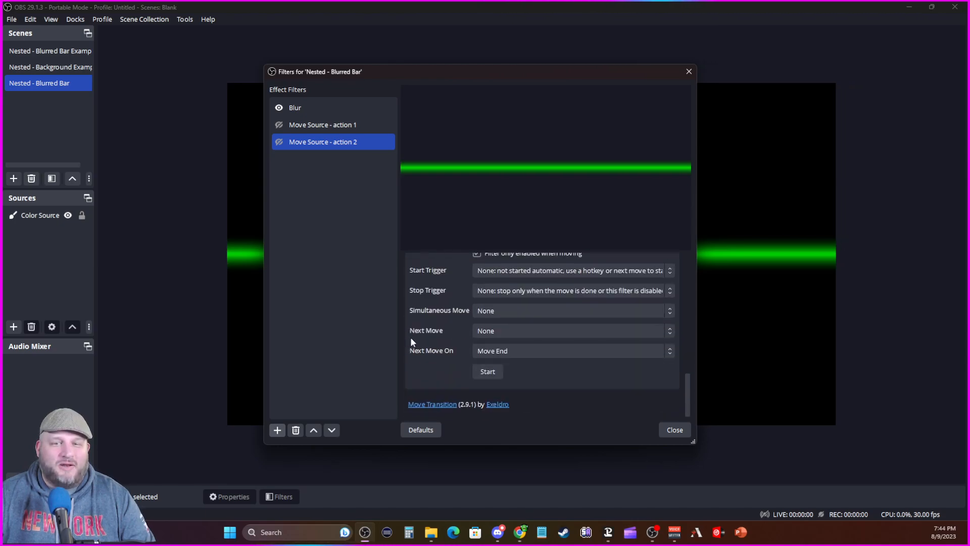
pyautogui.click(489, 333)
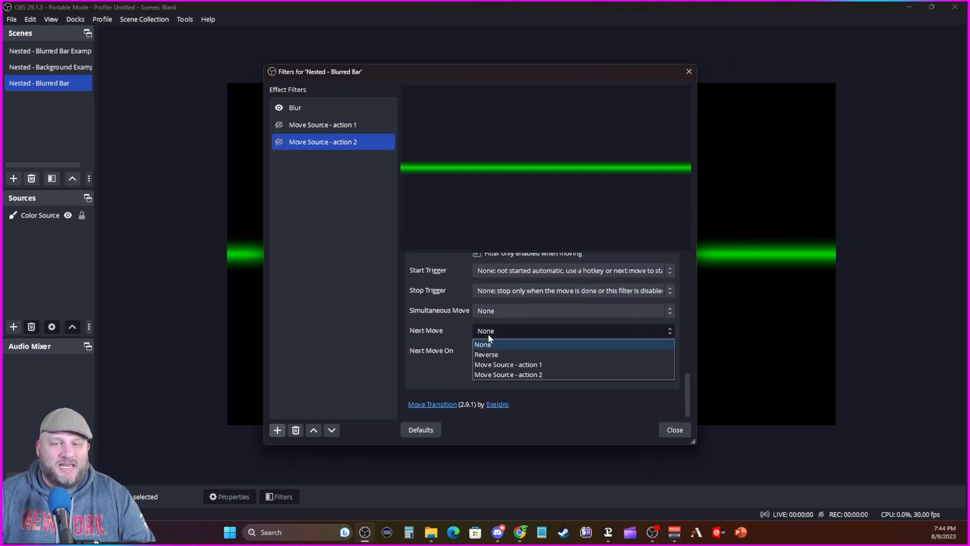
pyautogui.click(495, 366)
# Step: Set the next move of Move Source - action 1 to Move Source - action 2, enable action 1 and close the filters
pyautogui.click(337, 122)
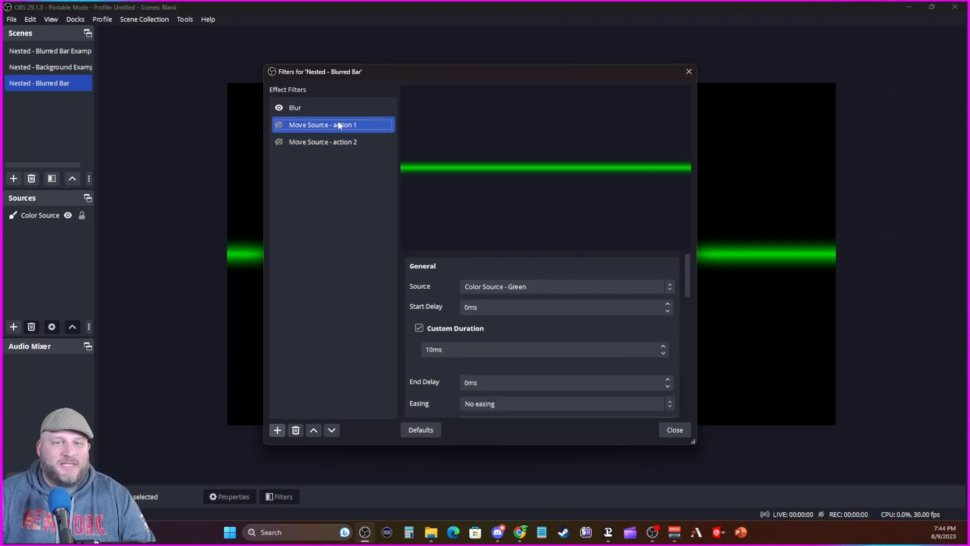
pyautogui.scroll(-10, 432, 368)
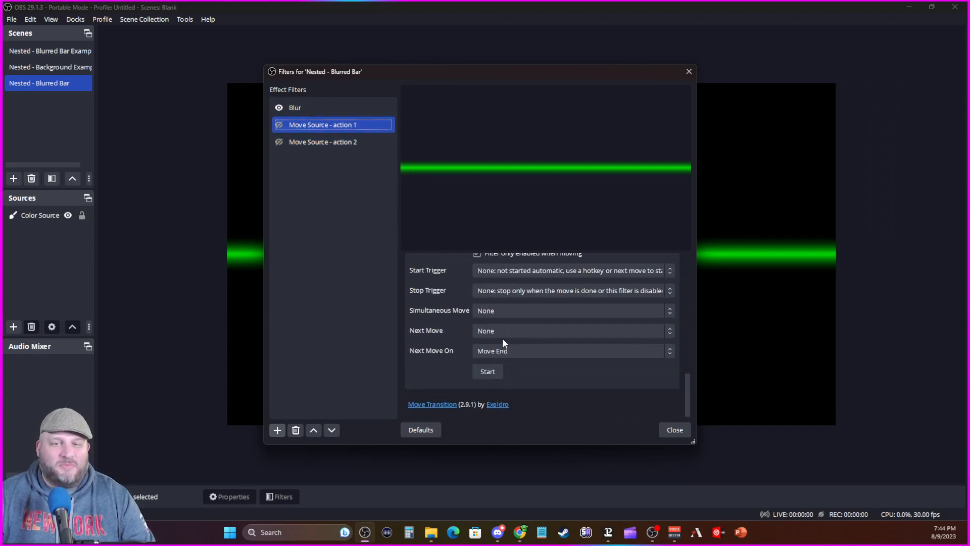
pyautogui.click(502, 335)
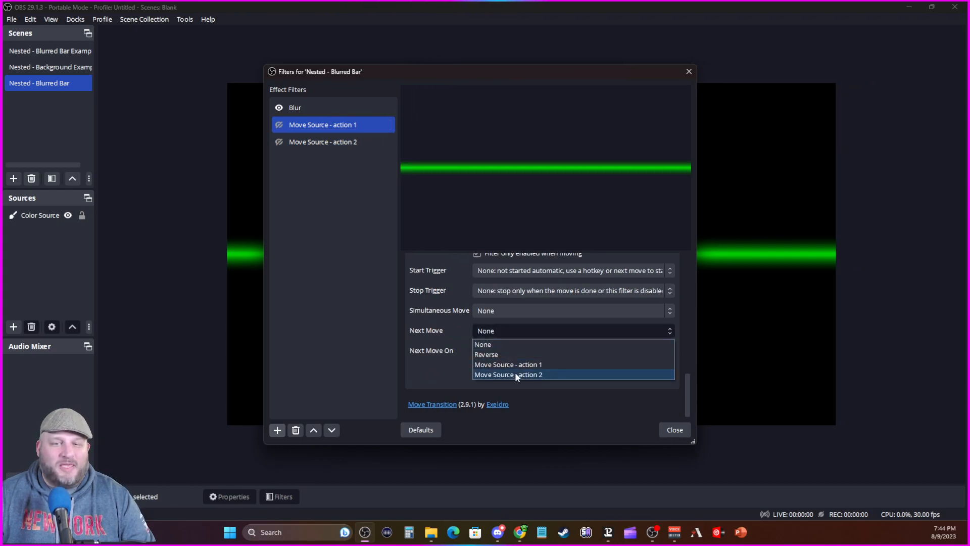
pyautogui.click(515, 374)
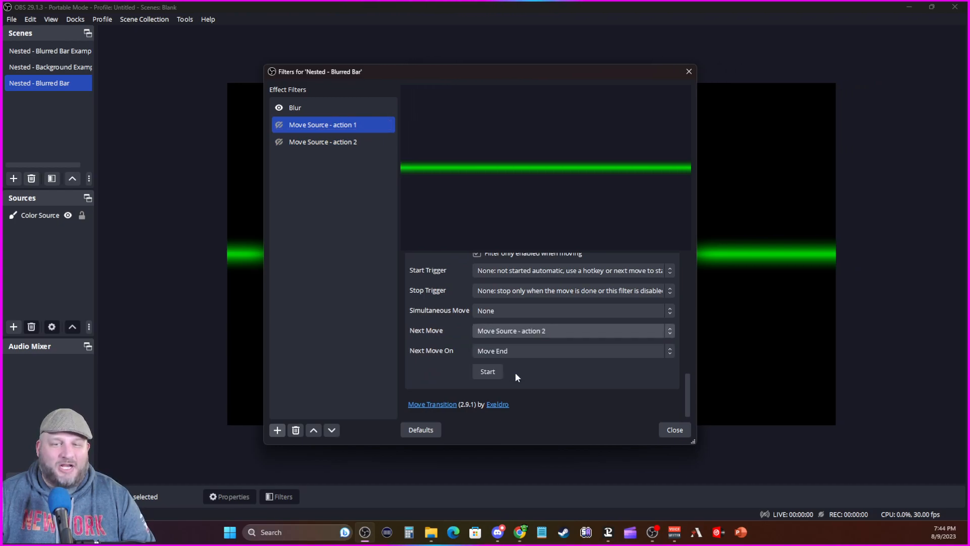
pyautogui.click(279, 126)
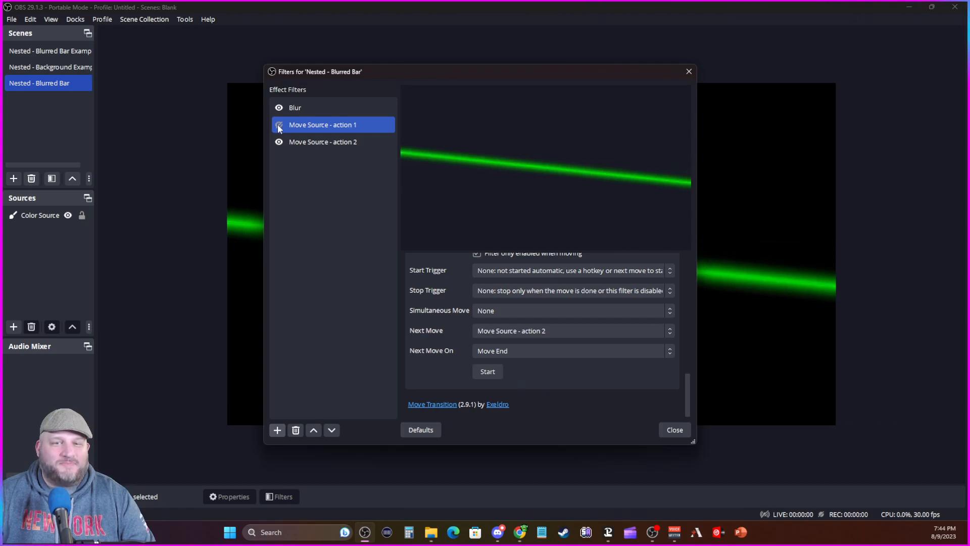
pyautogui.click(686, 73)
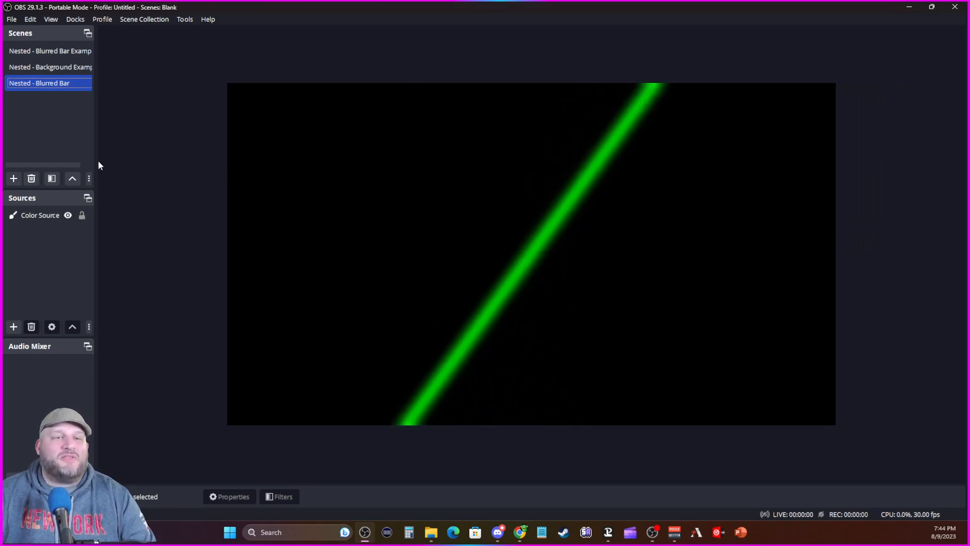
# Step: Create a new scene named Nested - Background
pyautogui.click(14, 181)
pyautogui.write('Nested - Ba')
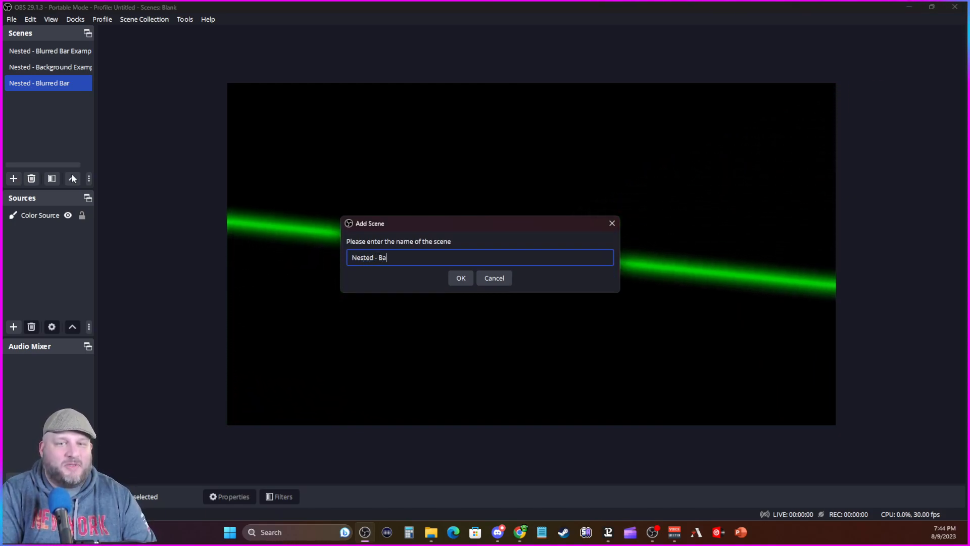
pyautogui.write('ckground')
pyautogui.press('Return')
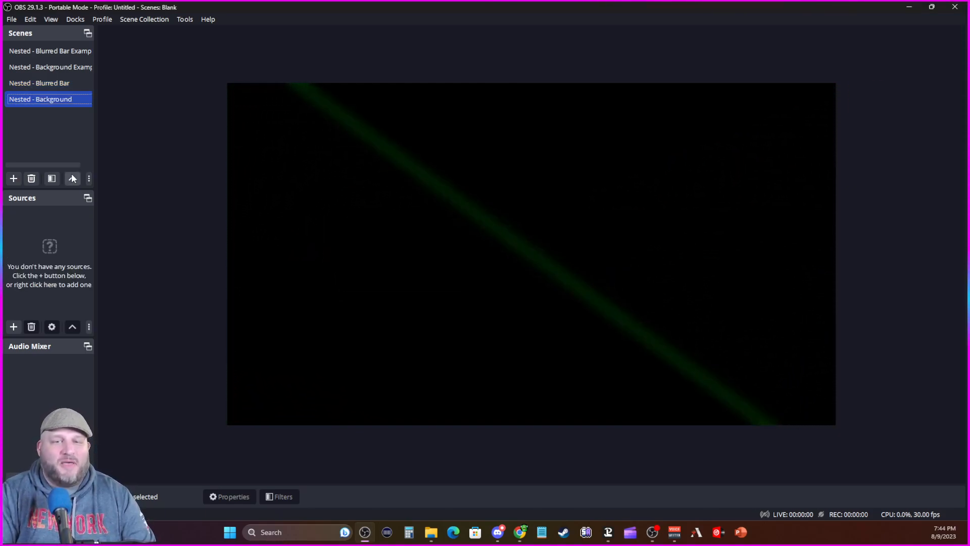
# Step: Add a new color source named Color Source - Grey to the Nested - Background scene
pyautogui.click(14, 327)
pyautogui.click(35, 133)
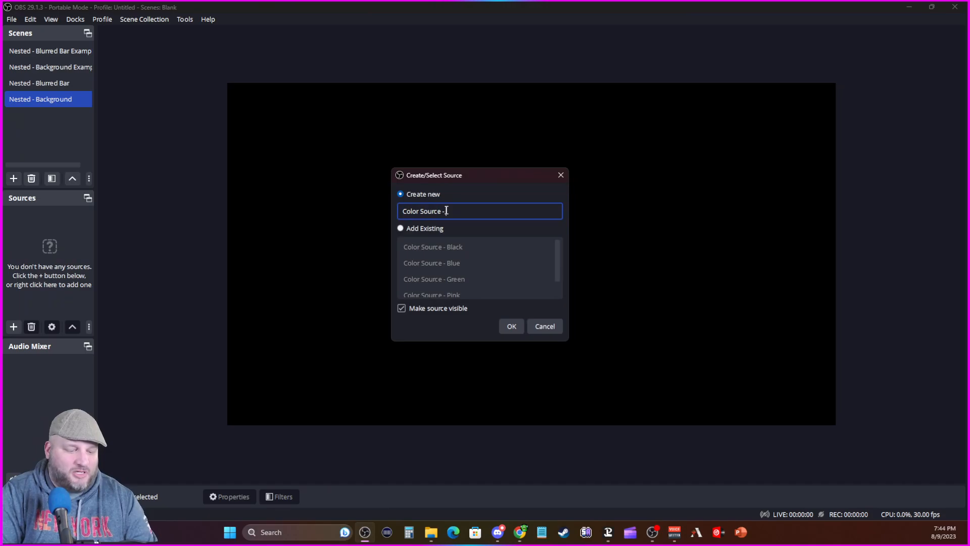
pyautogui.write('- Grey')
pyautogui.press('Return')
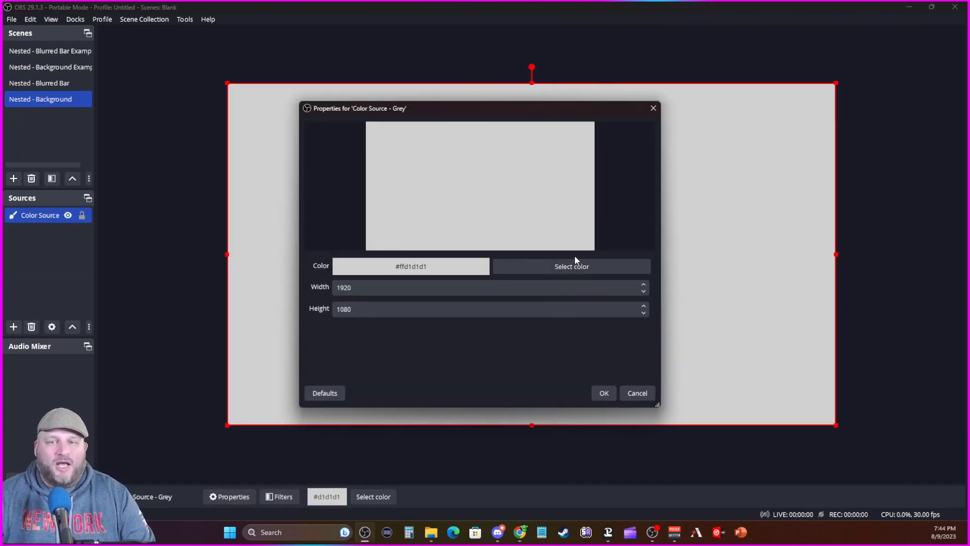
# Step: Set the color of Color Source - Grey to the darker grey #515151
pyautogui.click(588, 264)
pyautogui.moveTo(595, 161); pyautogui.dragTo(602, 211)
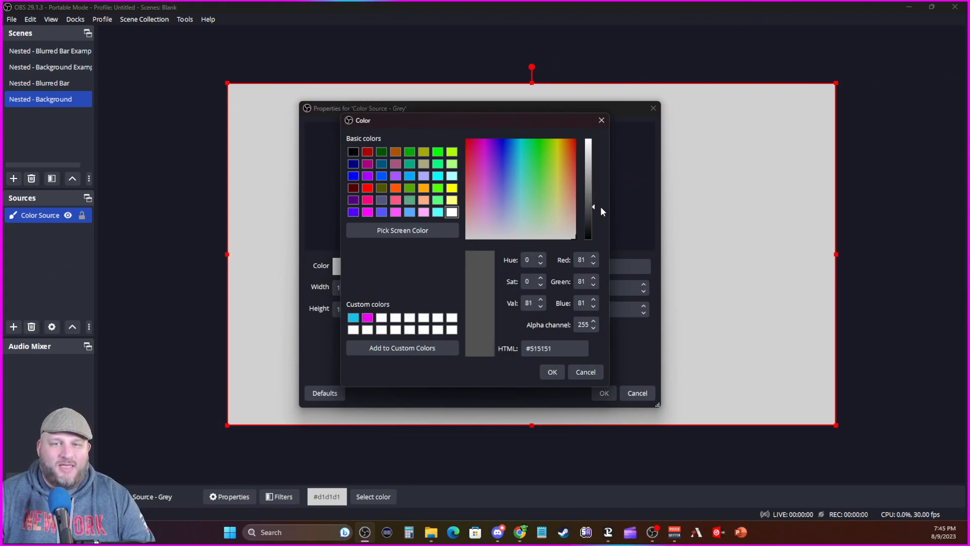
pyautogui.click(553, 372)
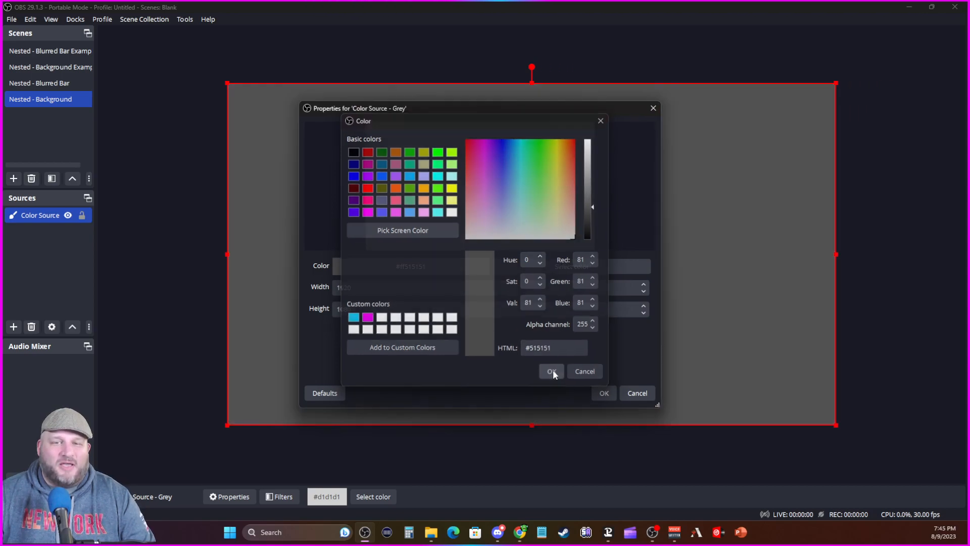
pyautogui.click(603, 393)
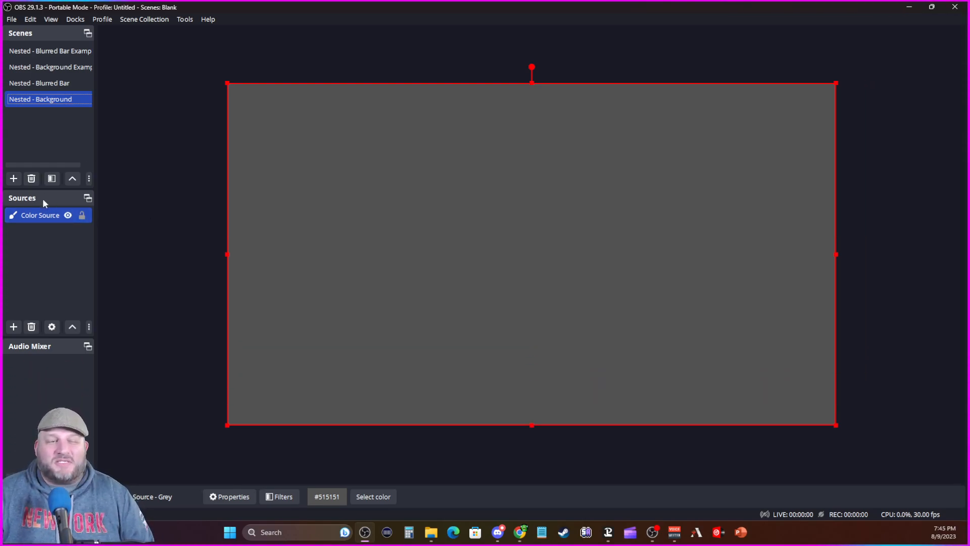
# Step: Add the existing Nested - Blurred Bar scene as a source above the grey color source in Nested - Background
pyautogui.click(14, 327)
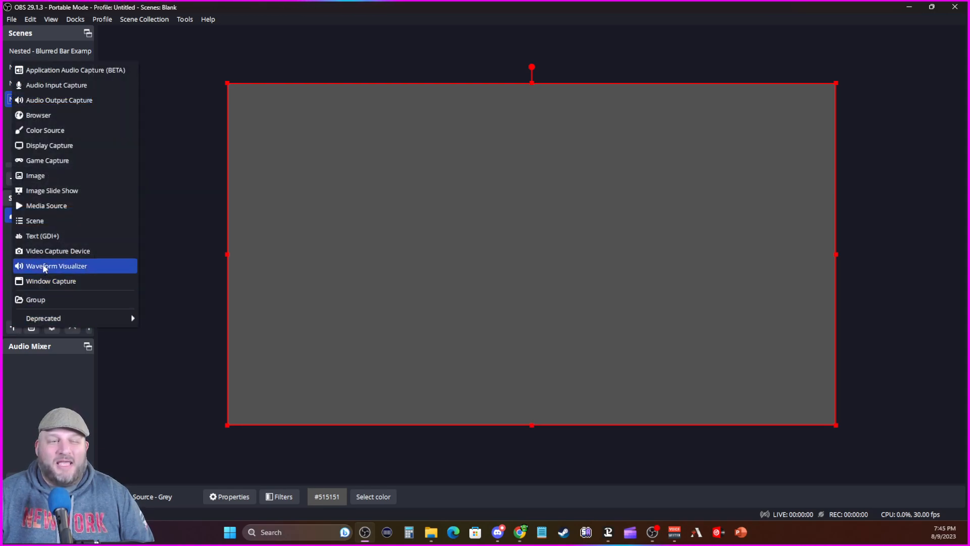
pyautogui.click(35, 222)
pyautogui.click(438, 246)
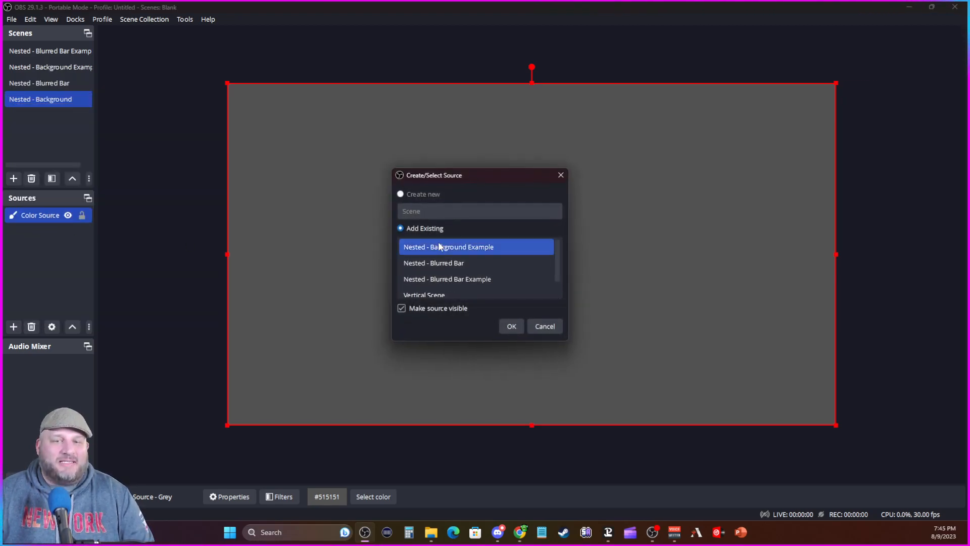
pyautogui.click(450, 262)
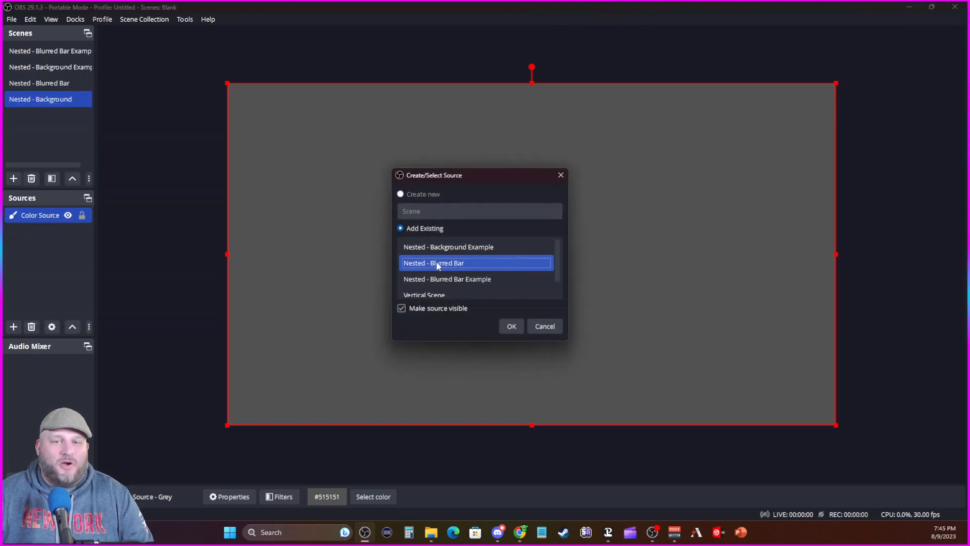
pyautogui.click(512, 326)
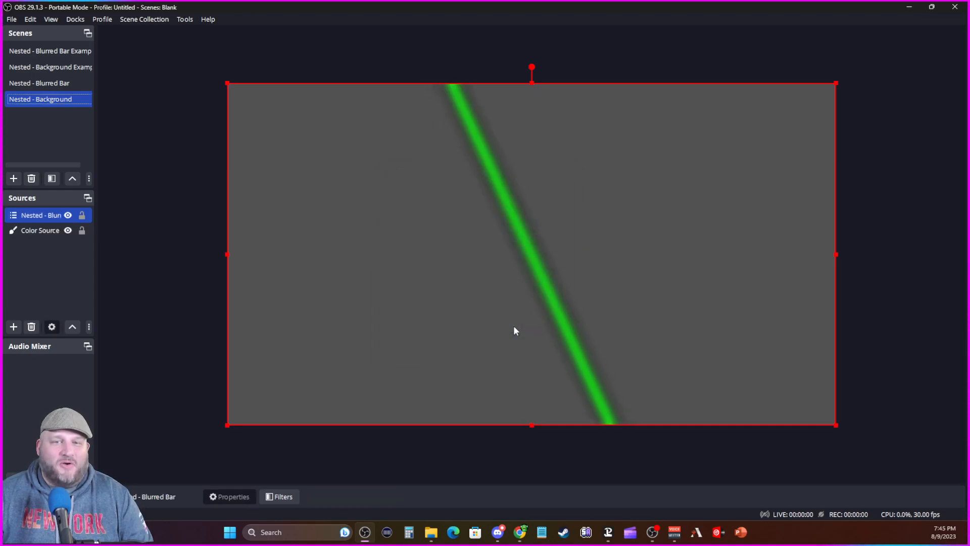
pyautogui.click(877, 260)
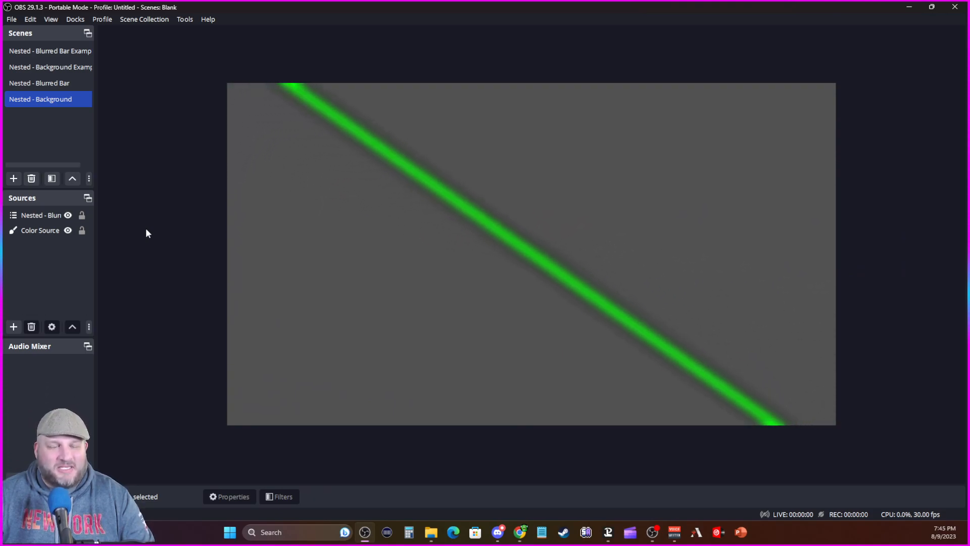
# Step: Add the existing Color Source - Black on top of the other sources in the Nested - Background scene
pyautogui.click(14, 327)
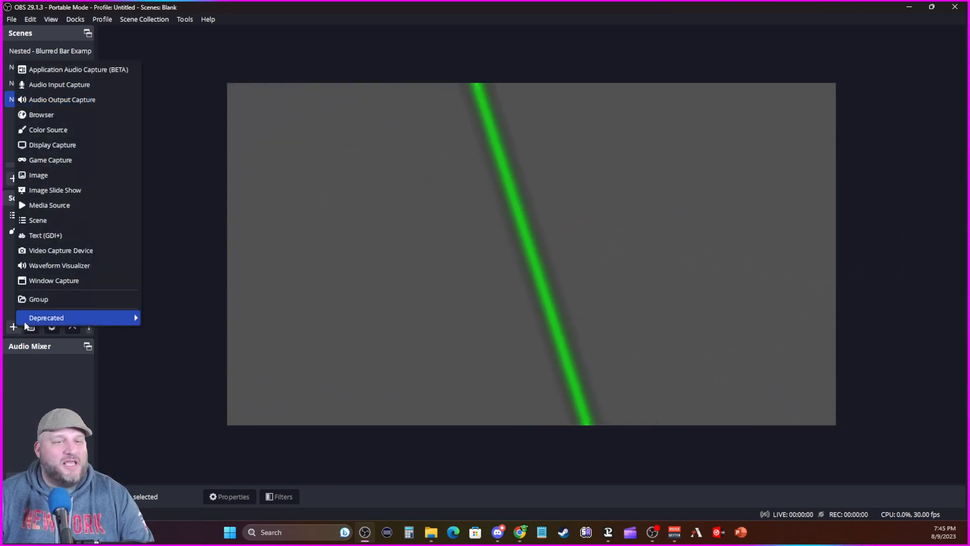
pyautogui.click(60, 130)
pyautogui.click(430, 229)
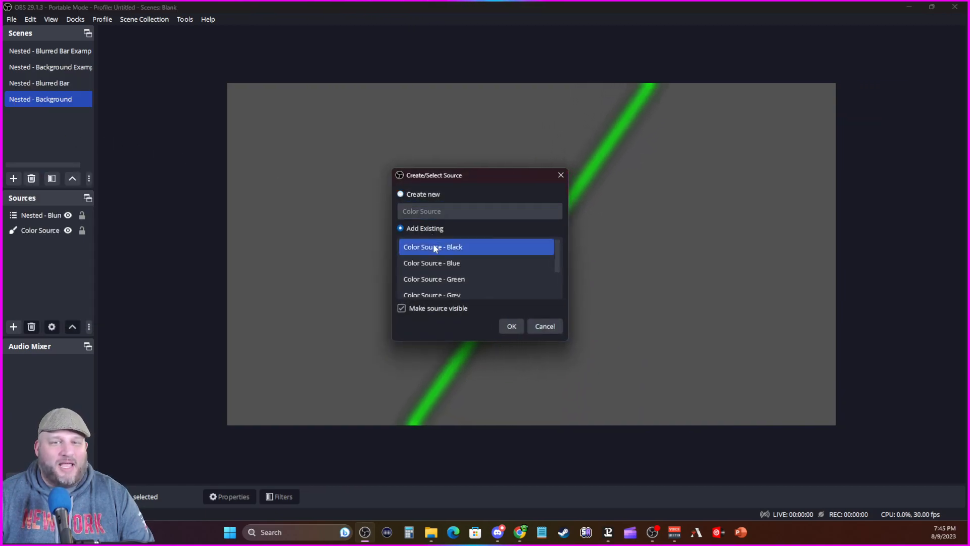
pyautogui.click(511, 326)
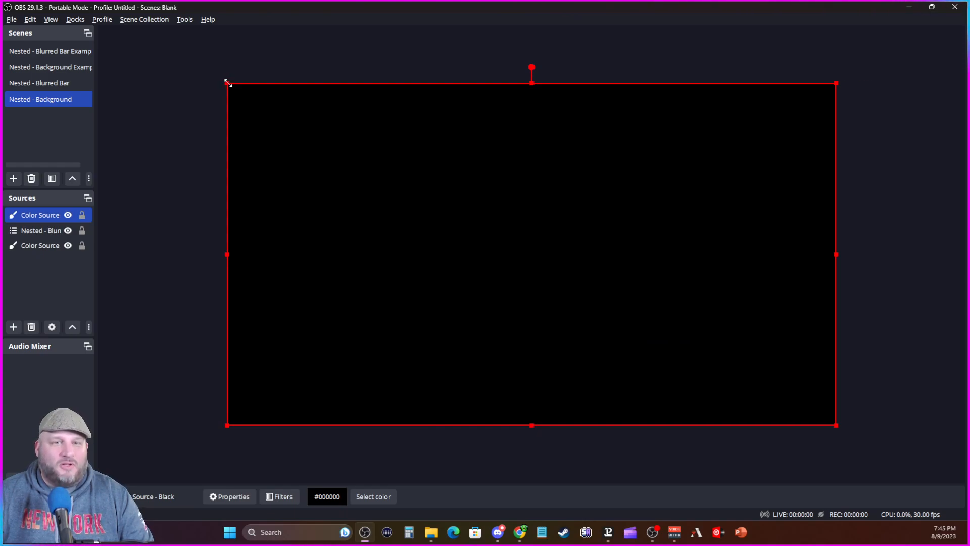
# Step: Shrink the black color source by 10 px at its left and top edges, center it on the canvas and deselect it
pyautogui.moveTo(227, 82); pyautogui.dragTo(230, 84)
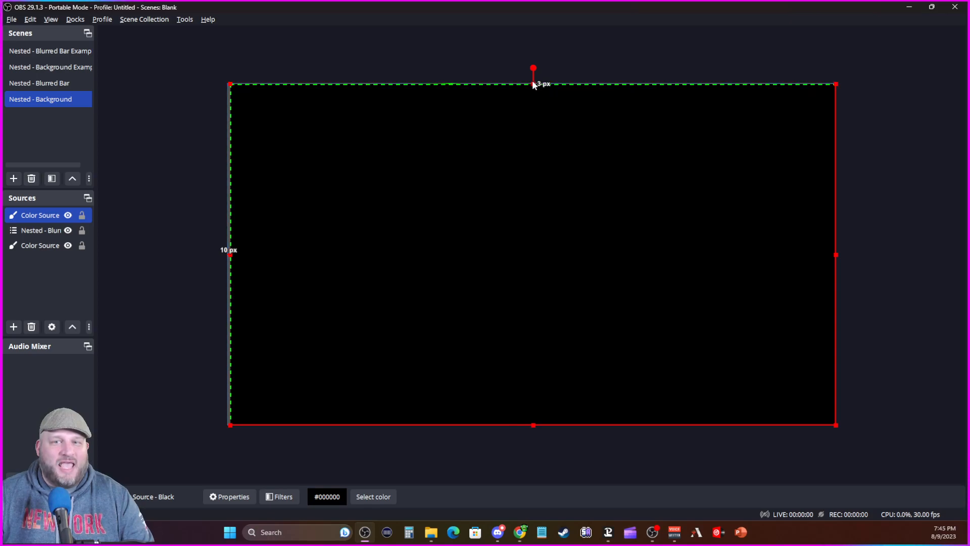
pyautogui.moveTo(535, 85); pyautogui.dragTo(534, 87)
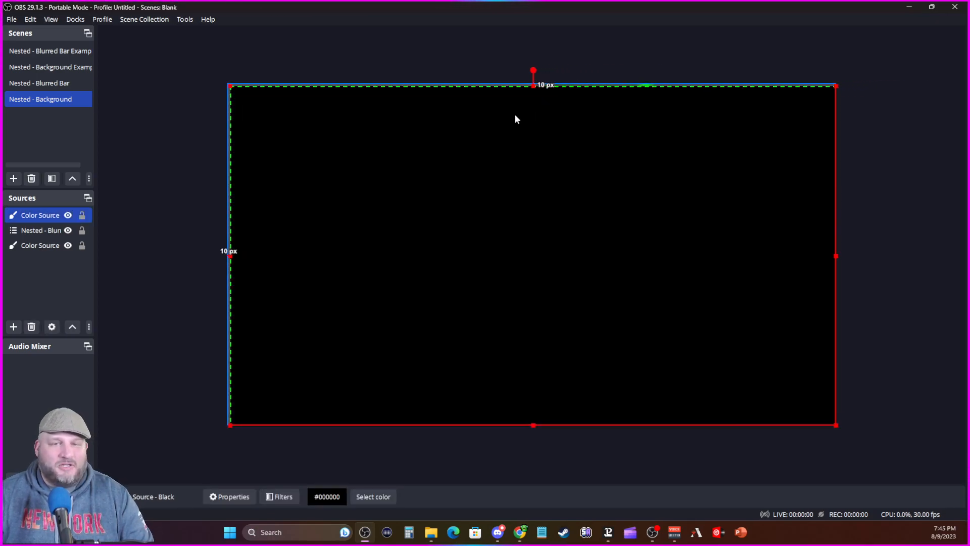
pyautogui.click(446, 66)
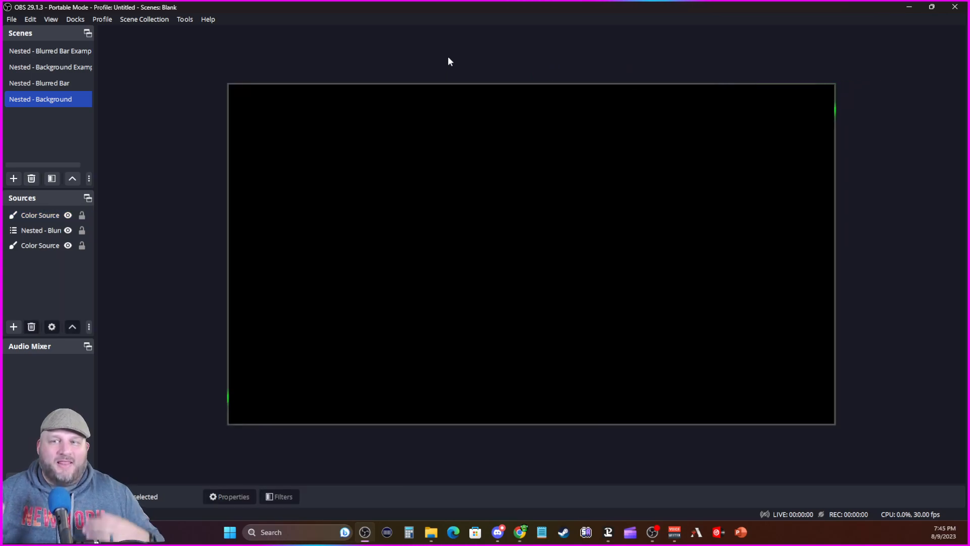